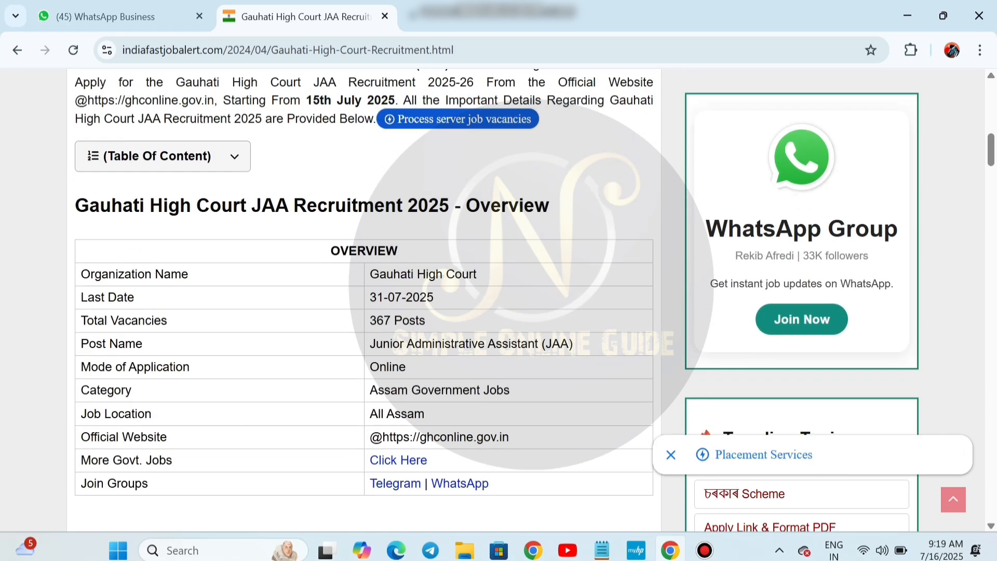
Scroll the JAA article past Important Dates to the Important Web-Links table
scroll(364, 301, down, 9)
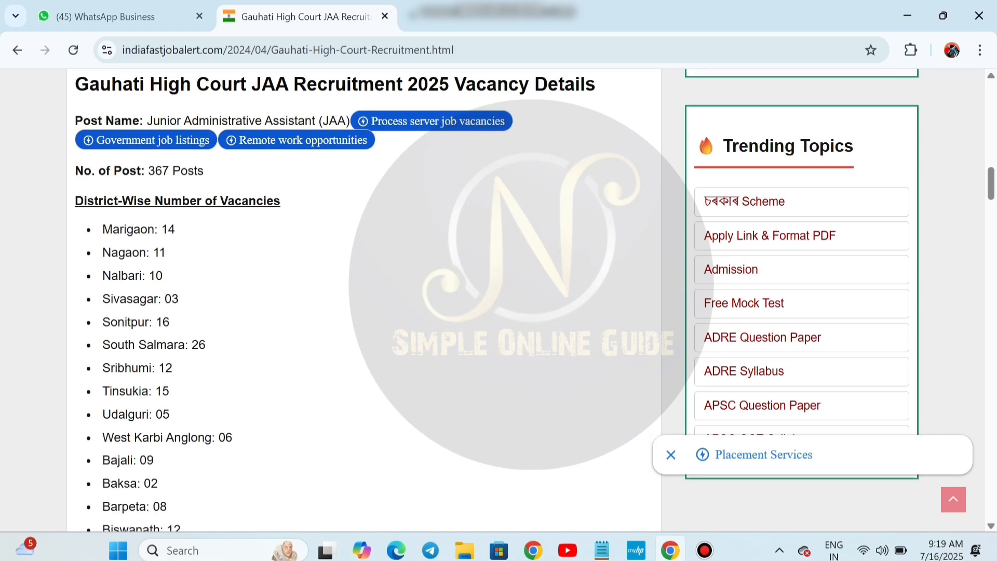
scroll(363, 301, down, 10)
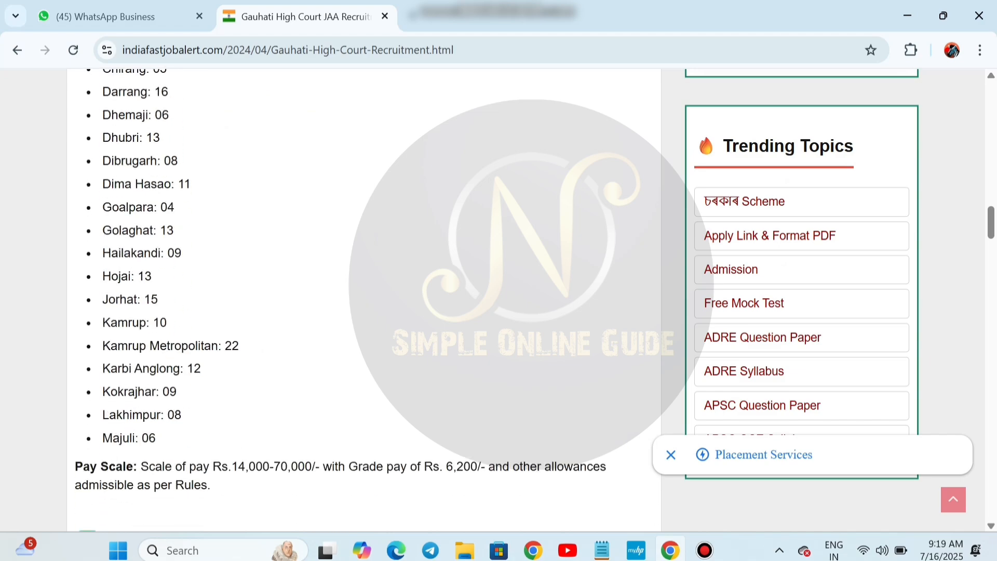
scroll(364, 301, down, 2)
scroll(364, 301, down, 9)
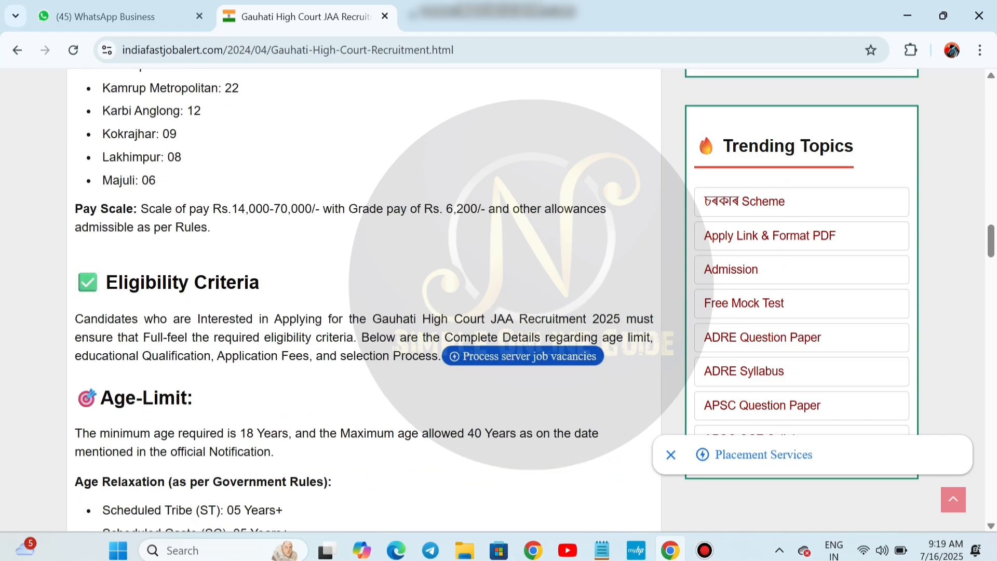
scroll(364, 301, down, 3)
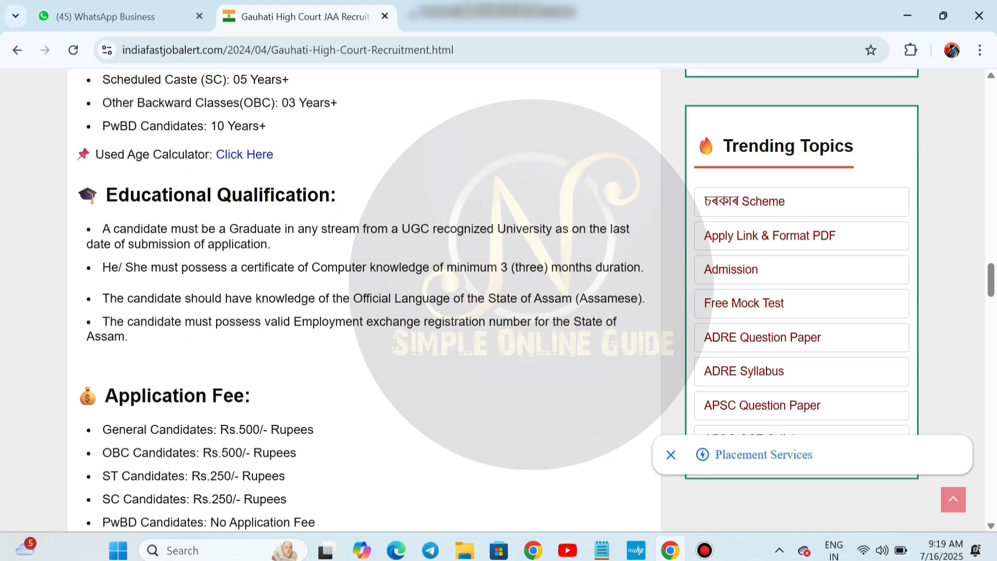
scroll(363, 301, down, 6)
scroll(363, 301, down, 3)
scroll(363, 301, up, 4)
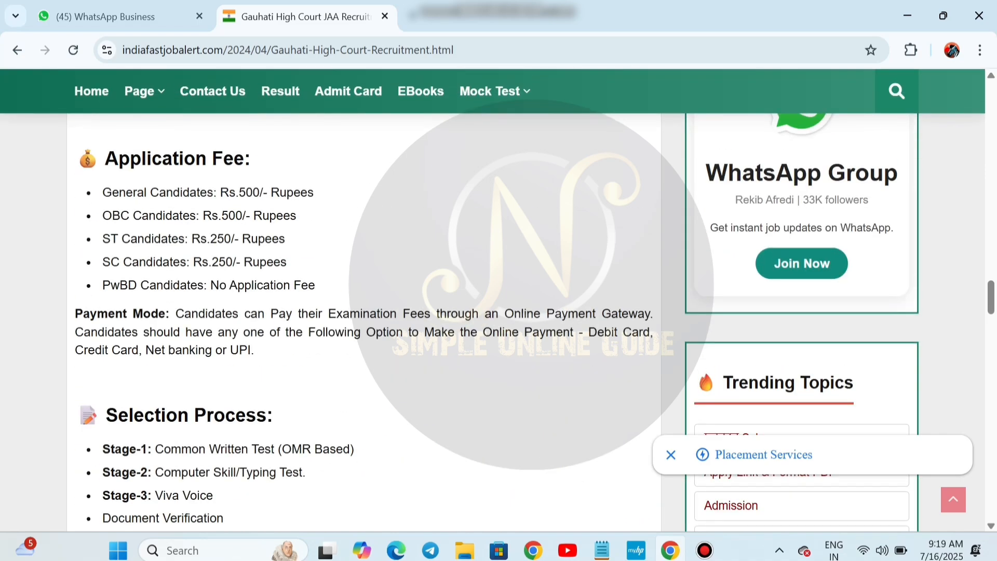
scroll(364, 301, down, 10)
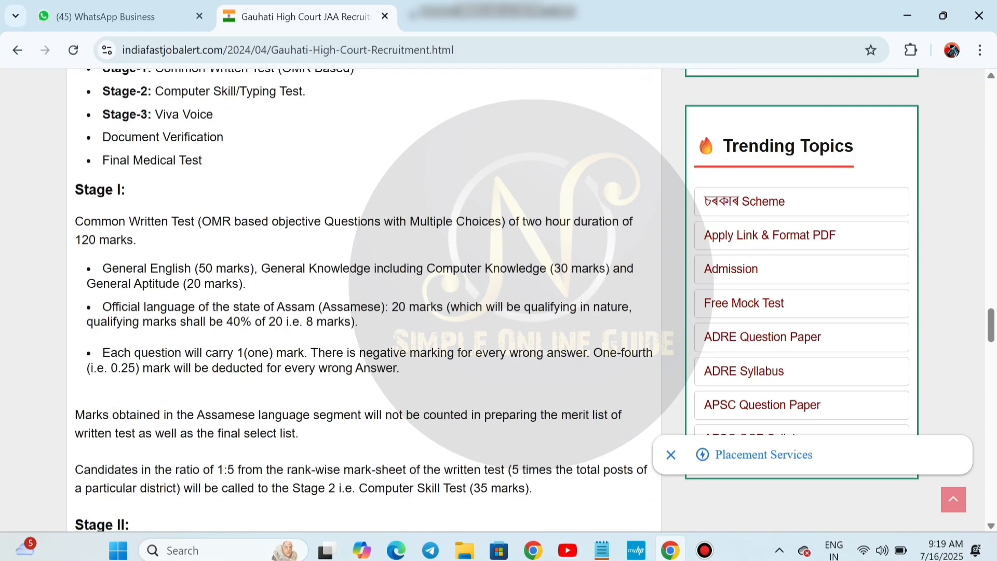
scroll(364, 302, down, 18)
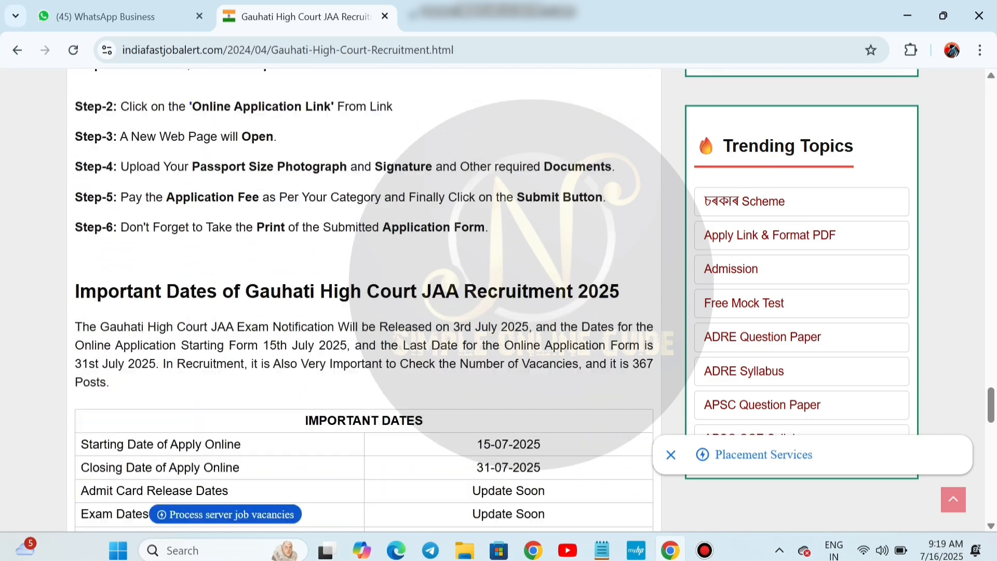
scroll(364, 301, down, 6)
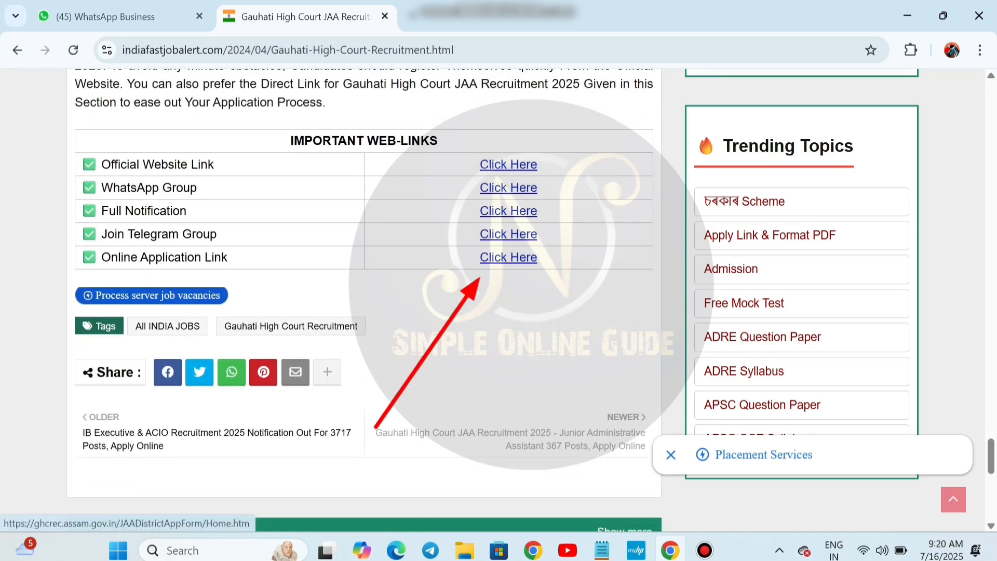
Go from the Online Application Link to the portal's NEW REGISTRATION form and select the name field
click(508, 257)
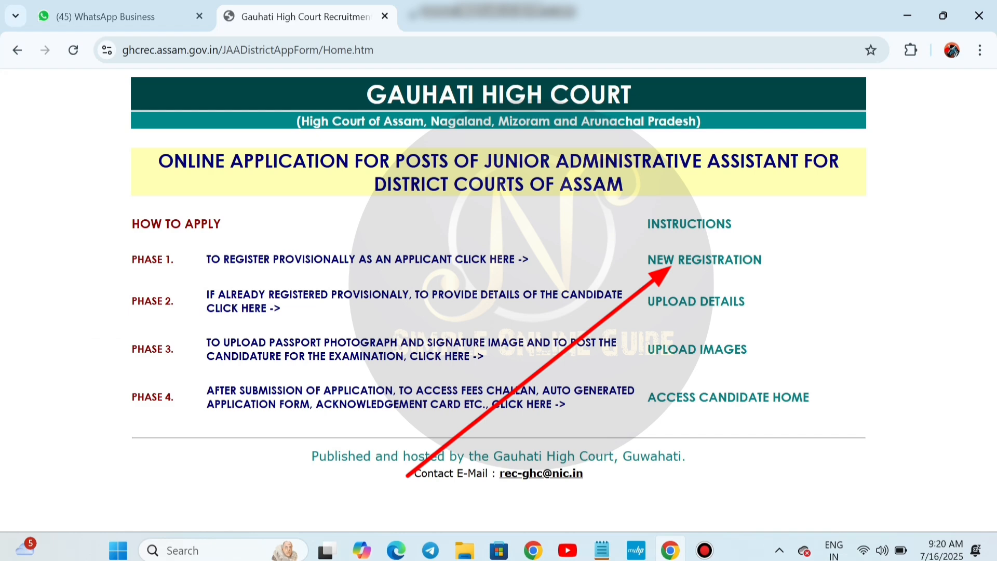
click(704, 260)
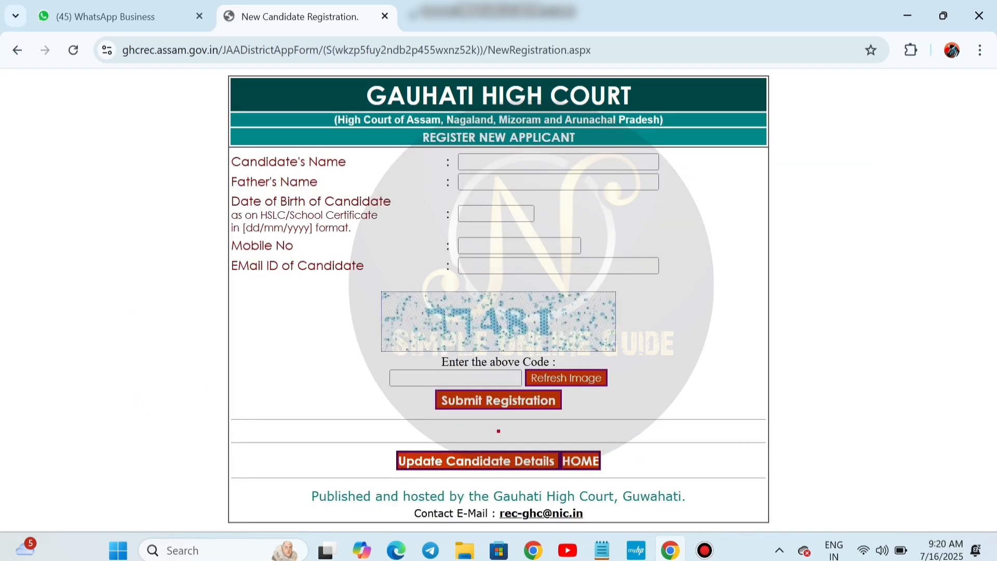
click(558, 162)
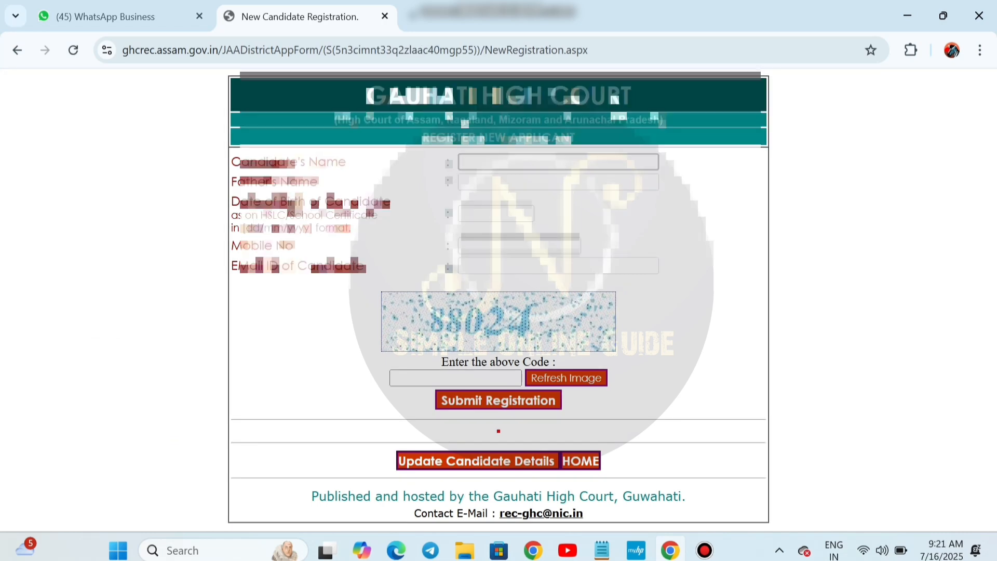
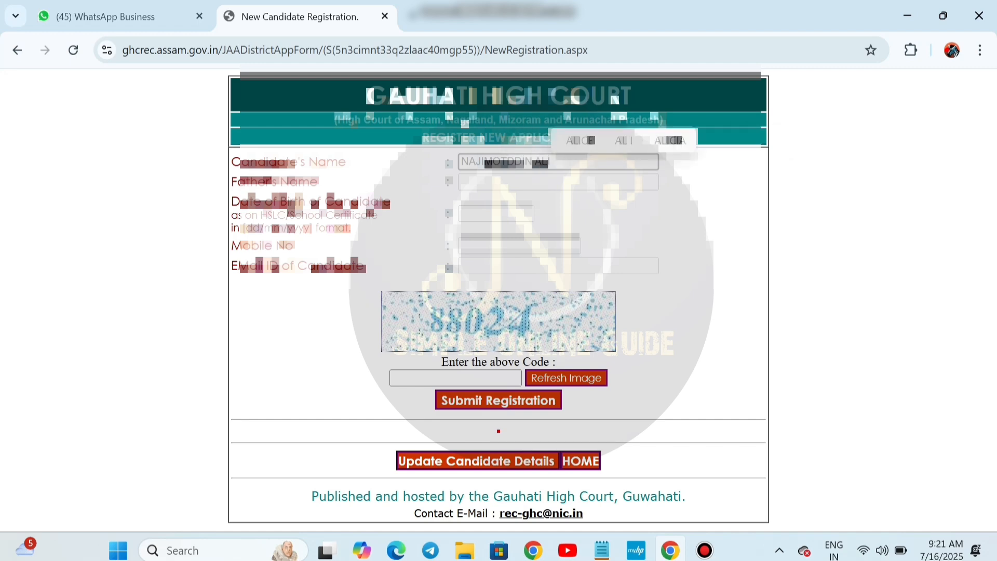
Enter the candidate's name, father's name, date of birth, mobile number and e-mail address
key(Tab)
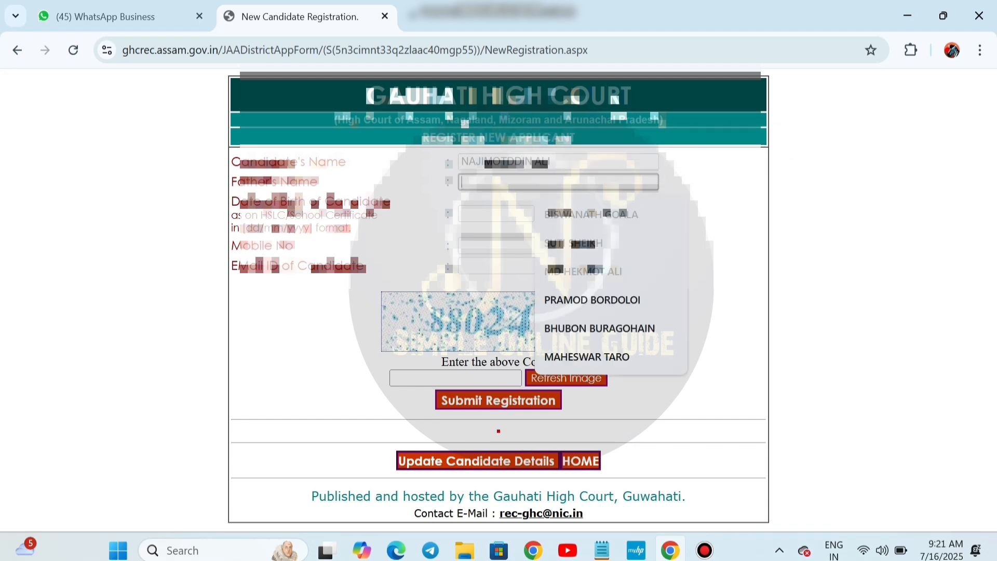
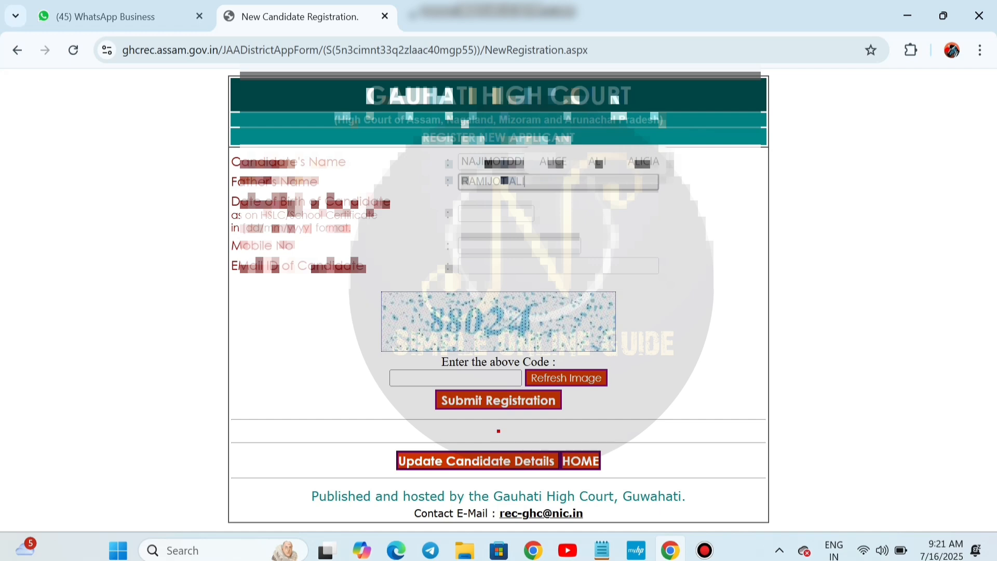
key(Tab)
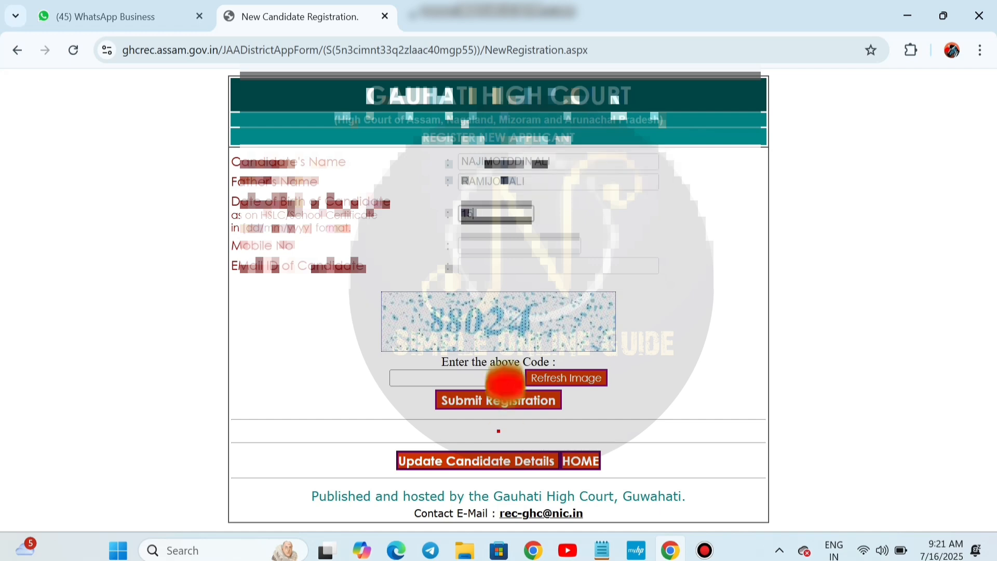
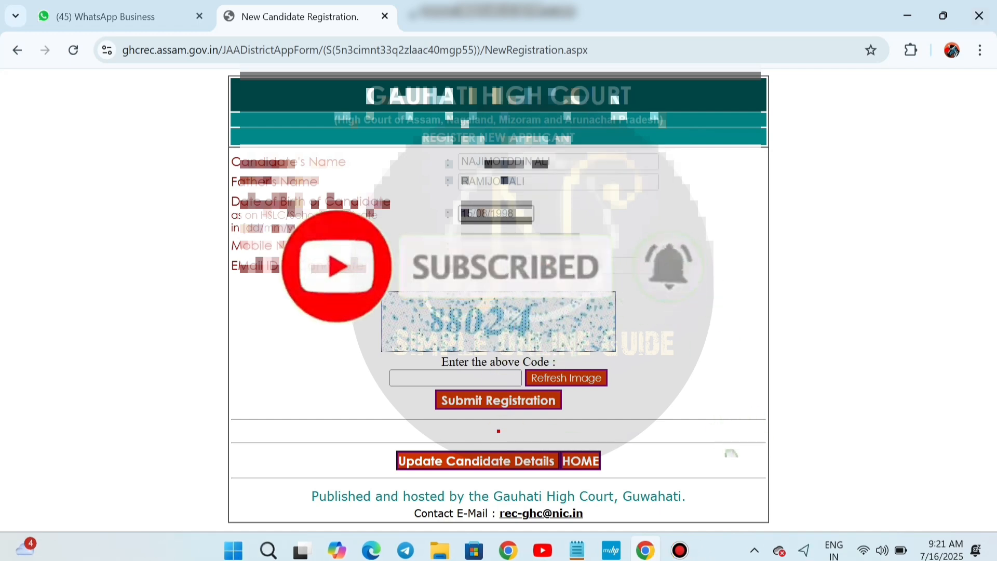
key(Tab)
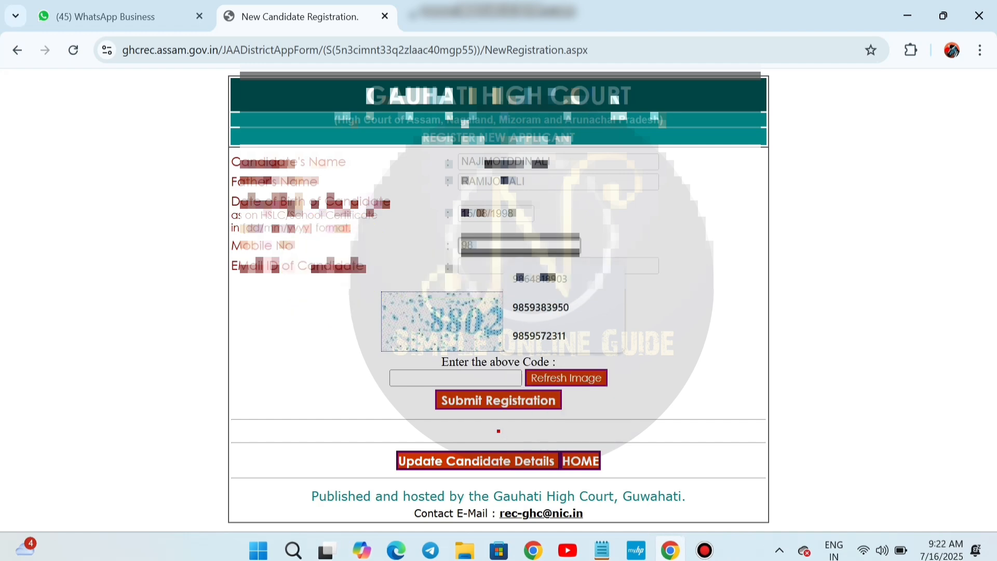
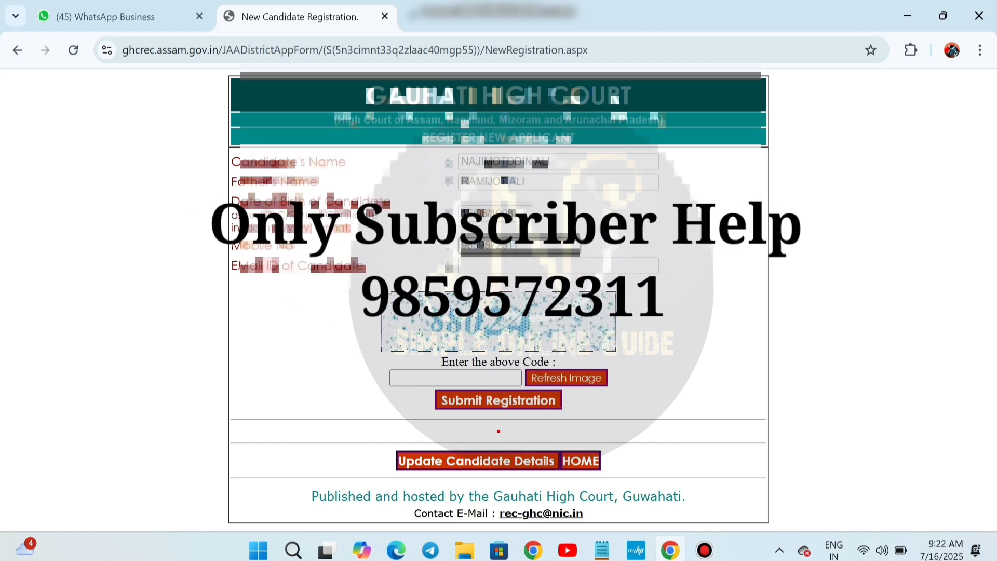
key(Tab)
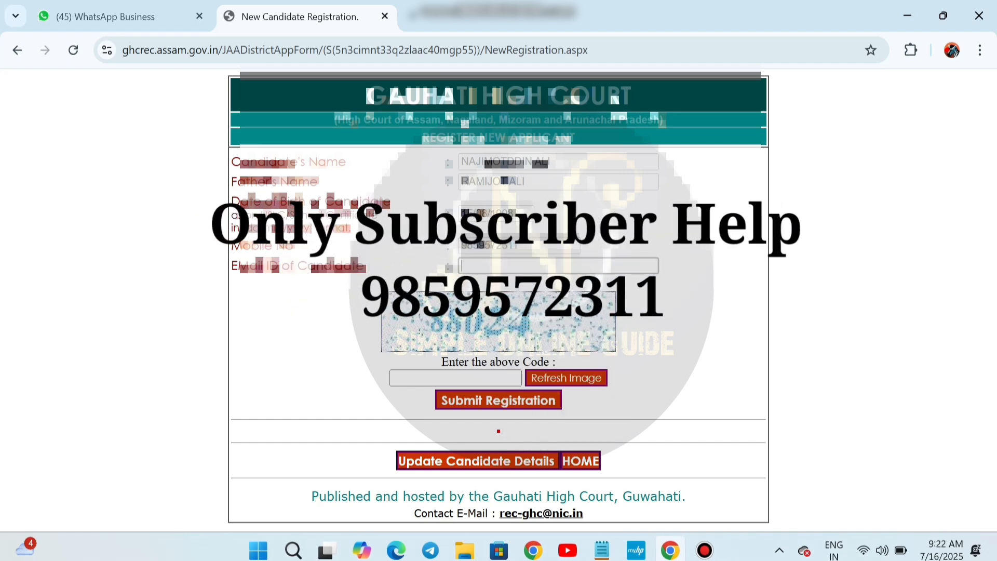
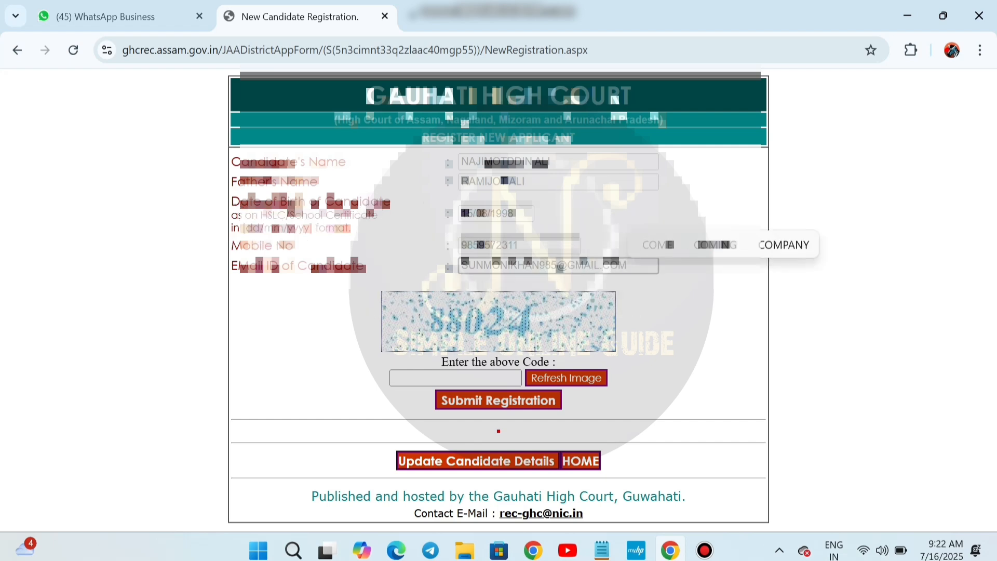
key(Tab)
Submit with the first captcha code, which is rejected, and return to the code box
text(88)
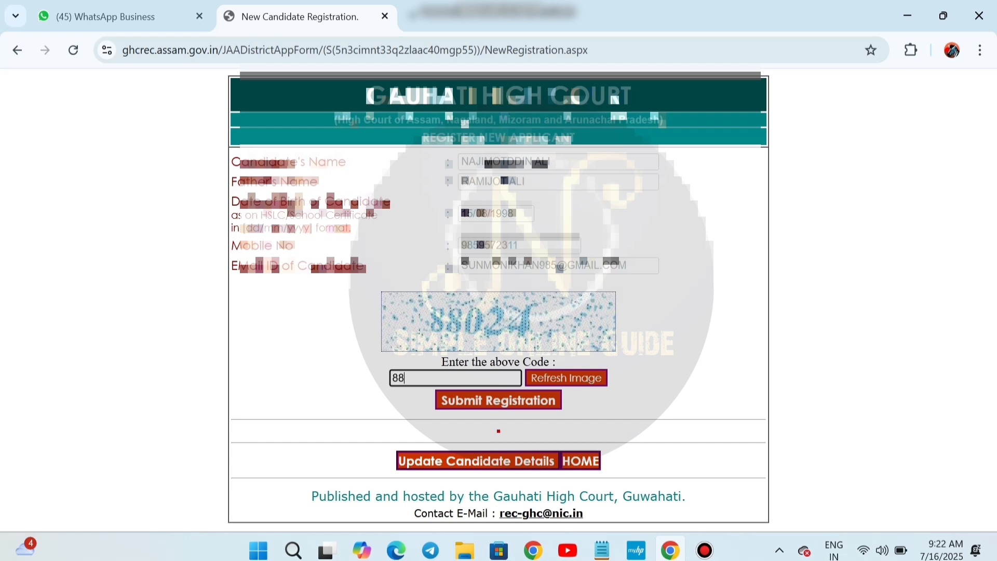
text(042)
key(Return)
click(455, 378)
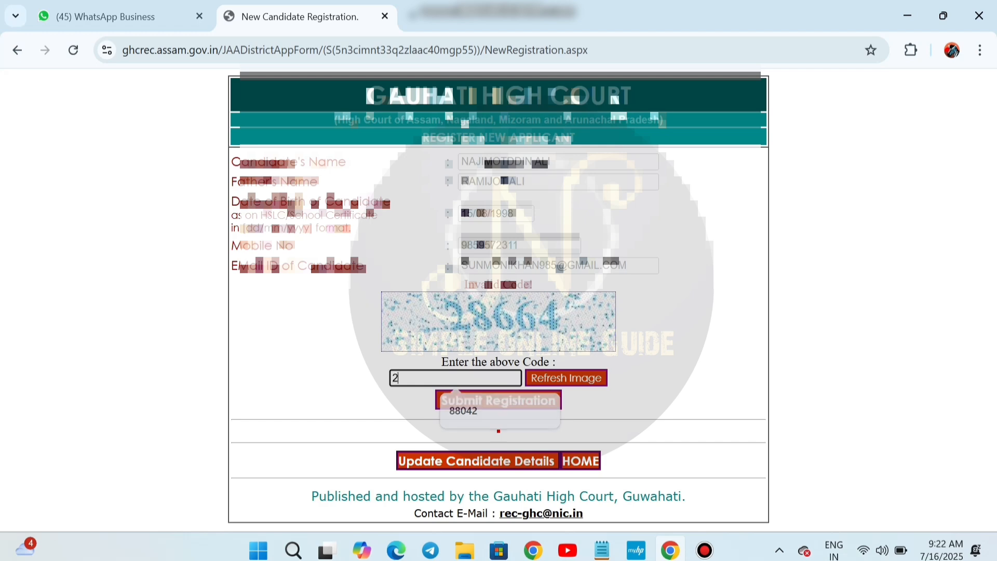
Resubmit with the new captcha code and select the registered code that appears
key(Return)
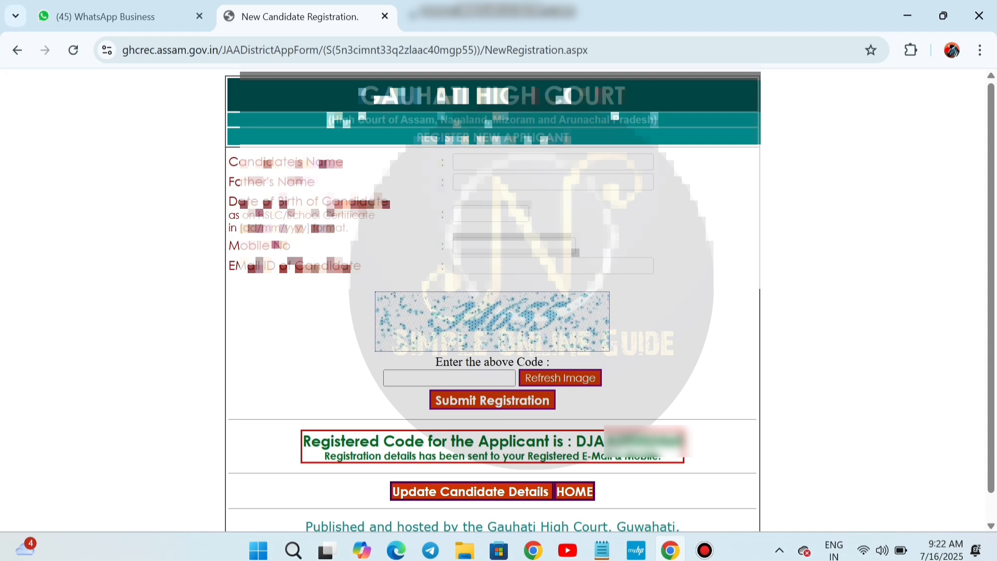
drag(576, 441, 687, 445)
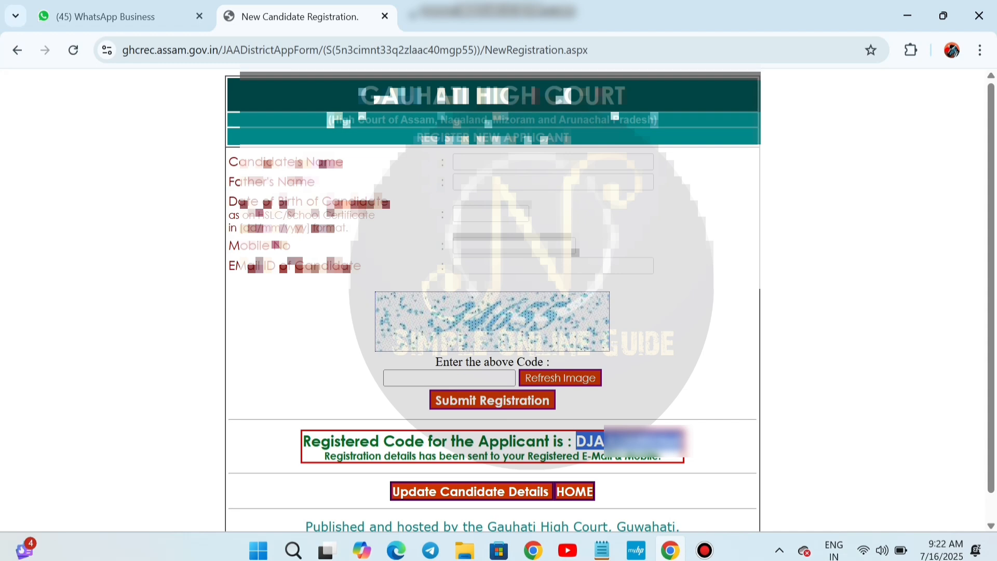
scroll(492, 302, down, 1)
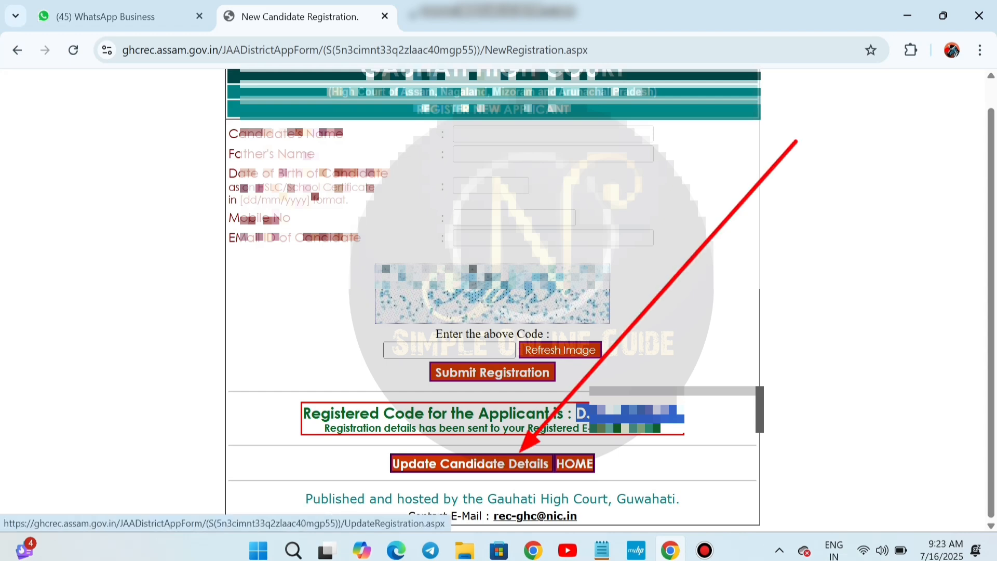
Open the applicant details form and set district opted for to Morigaon and gender to Male
click(470, 463)
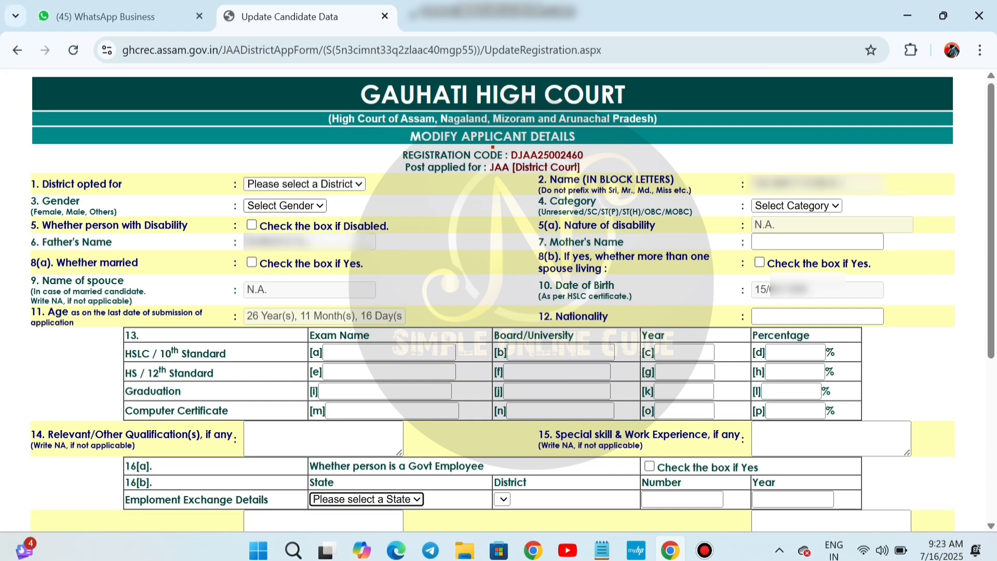
click(305, 185)
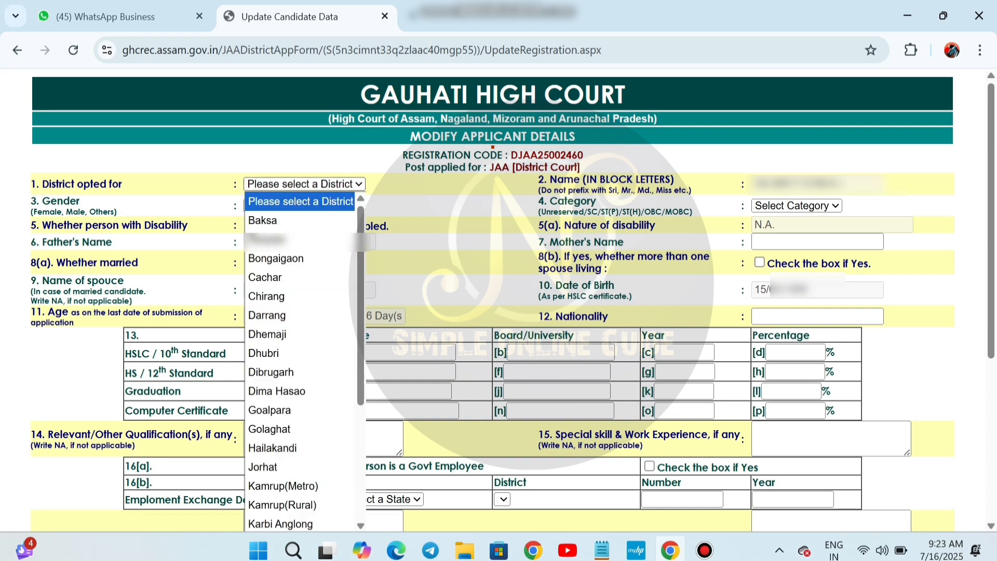
scroll(300, 315, down, 3)
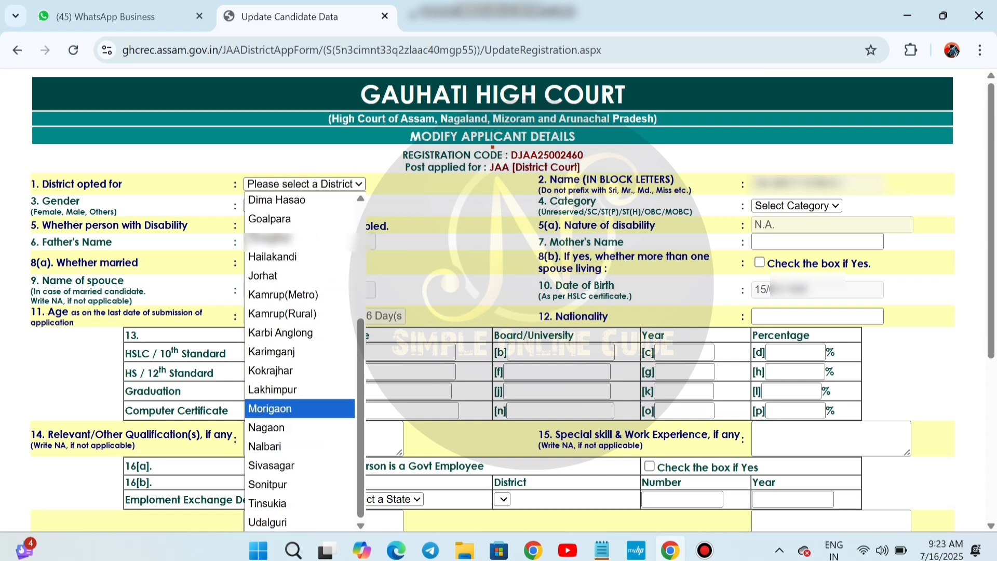
click(270, 409)
click(284, 205)
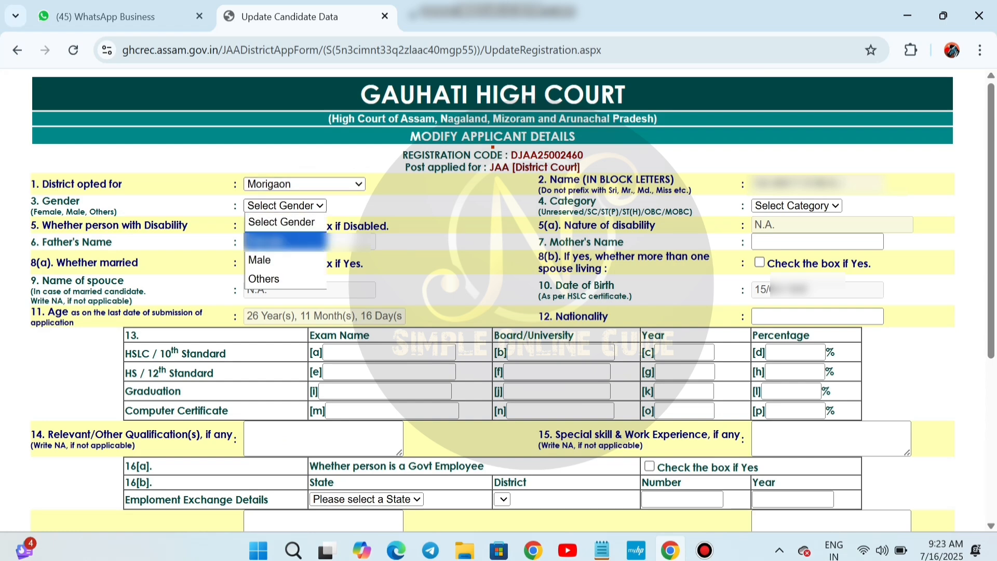
key(Down)
key(Return)
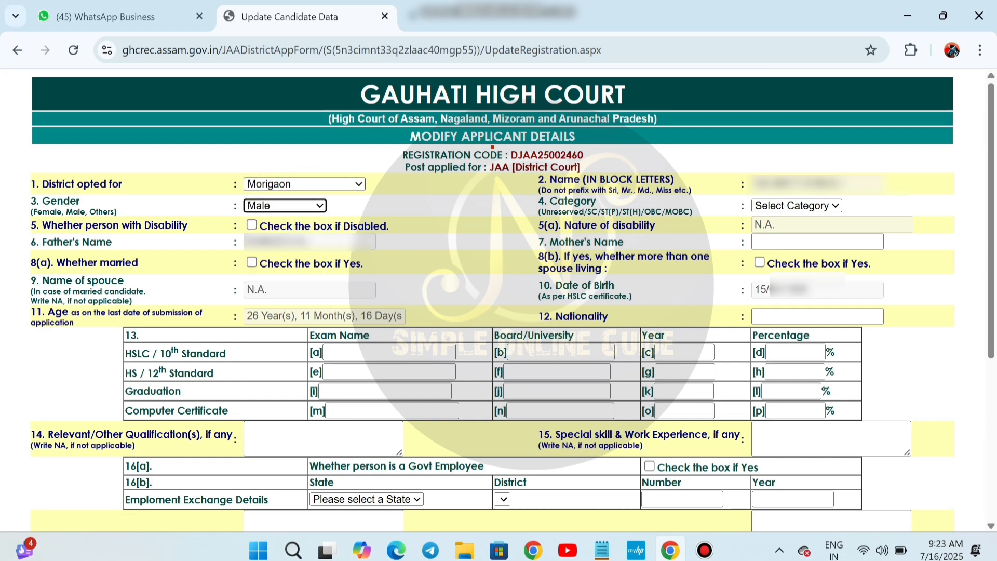
click(304, 185)
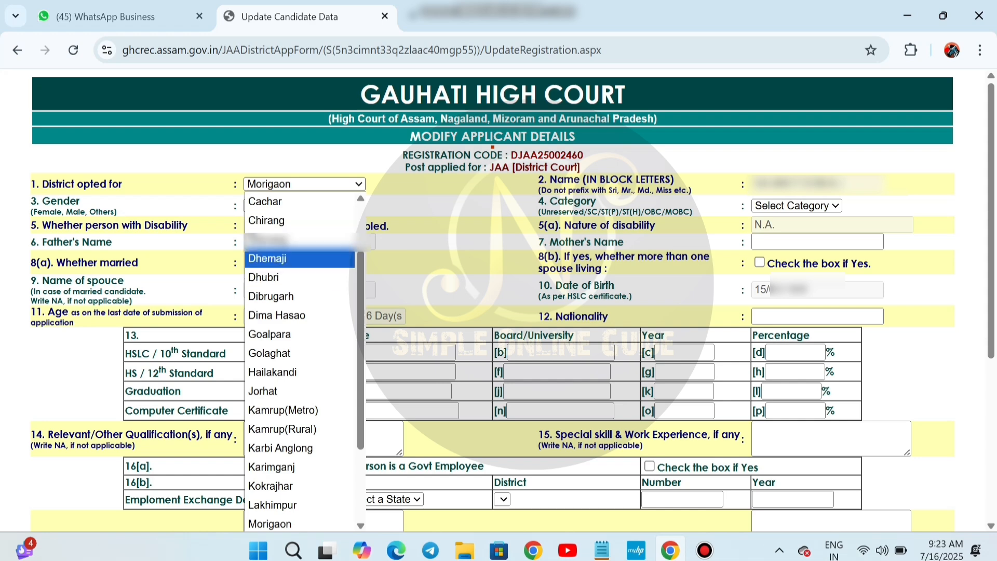
key(Up)
key(Up)
key(Up)
key(Escape)
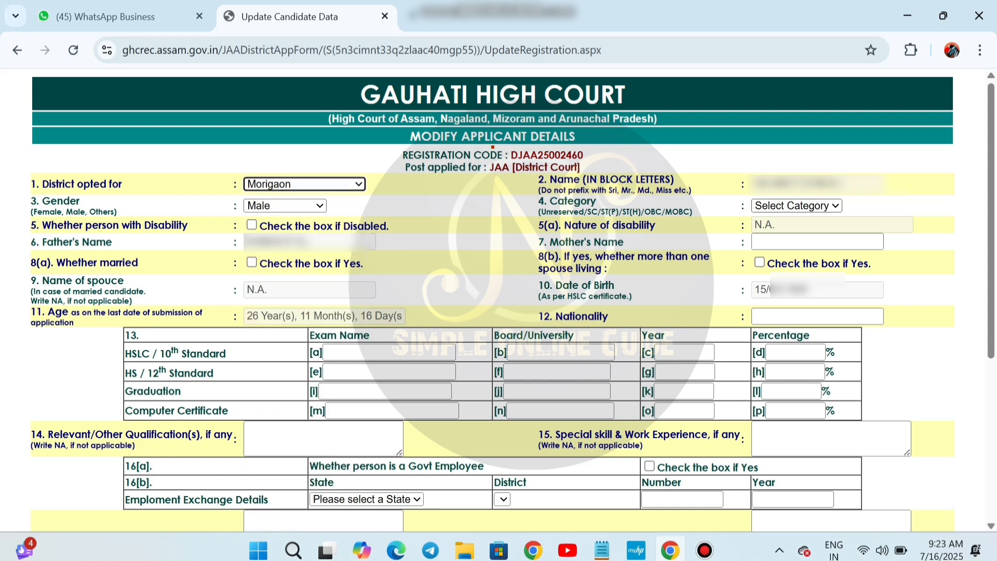
Set the category to Unreserved and enter INDIAN as nationality
click(797, 205)
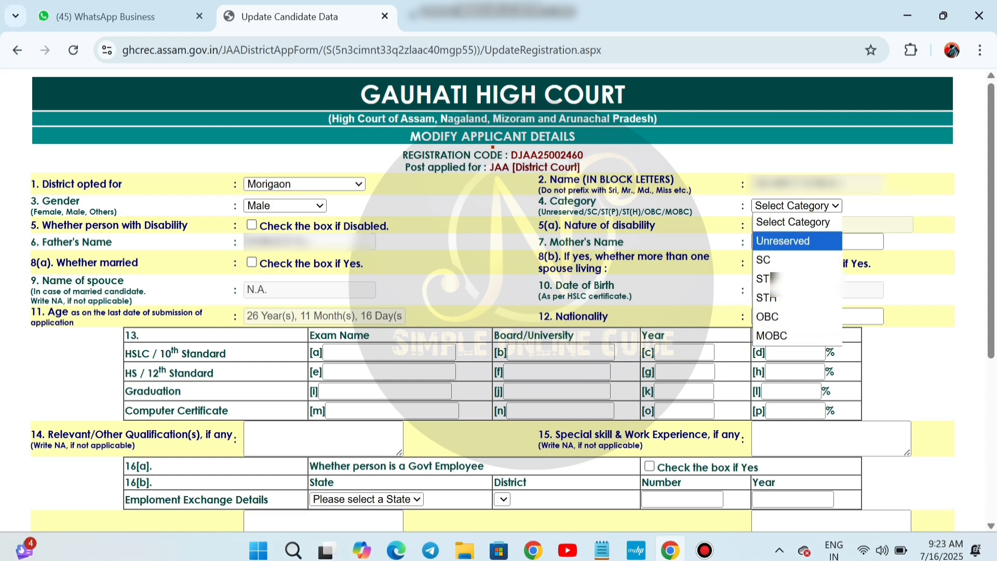
click(797, 241)
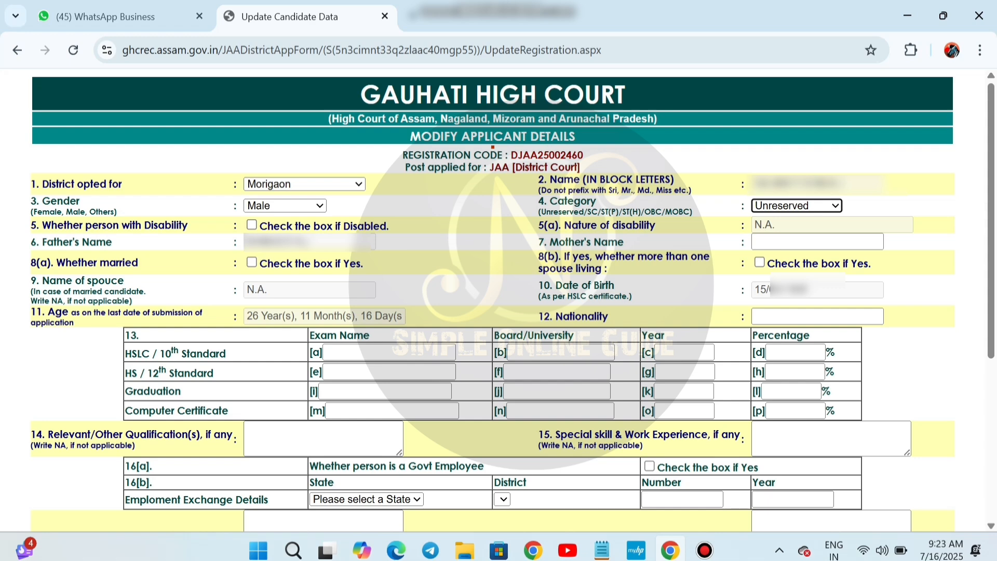
click(817, 242)
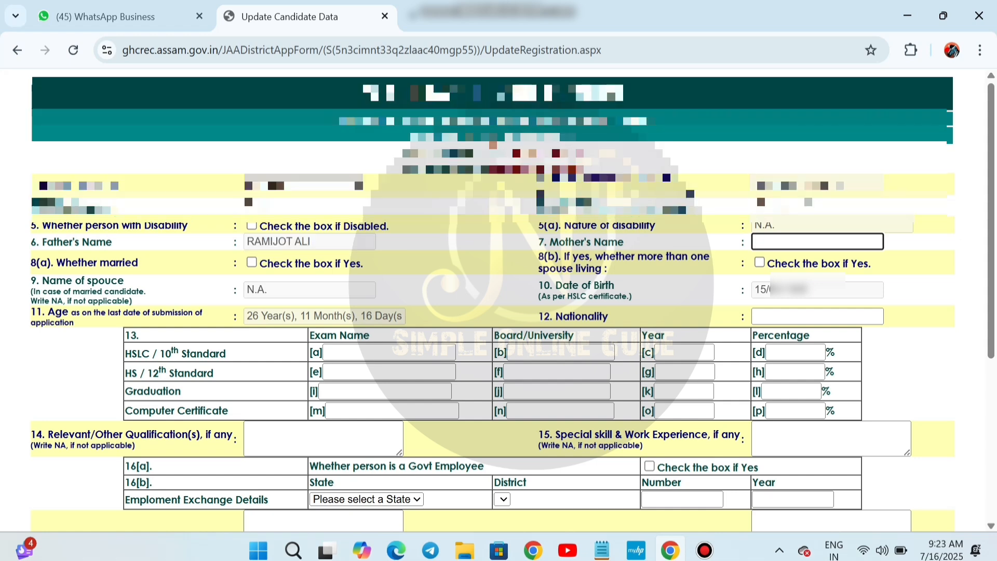
scroll(513, 300, down, 2)
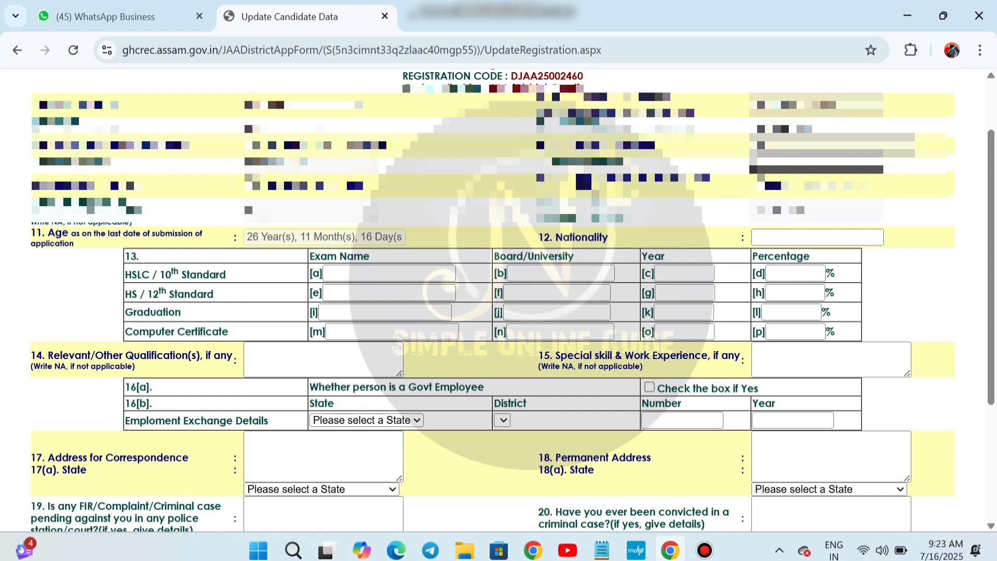
click(817, 237)
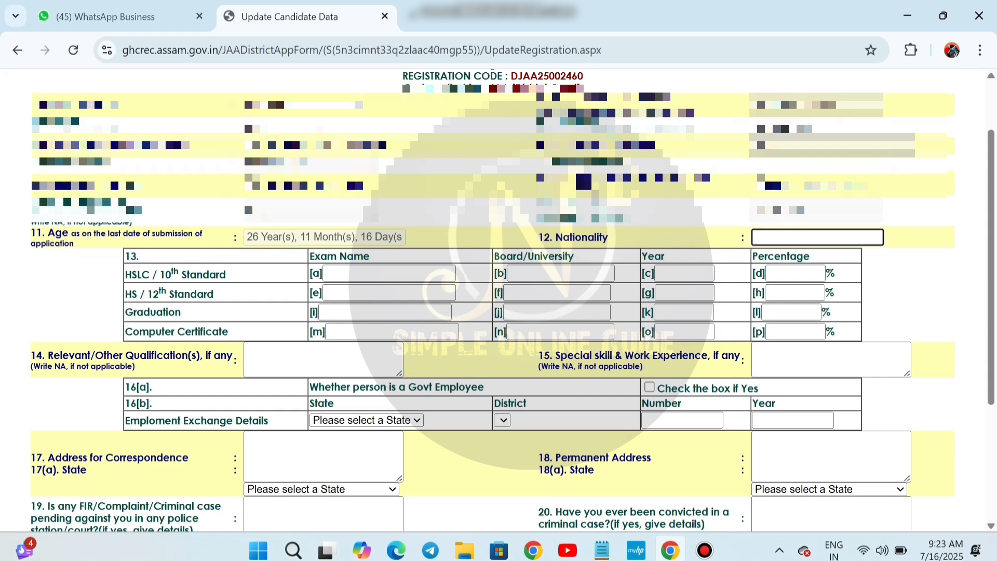
text(IN)
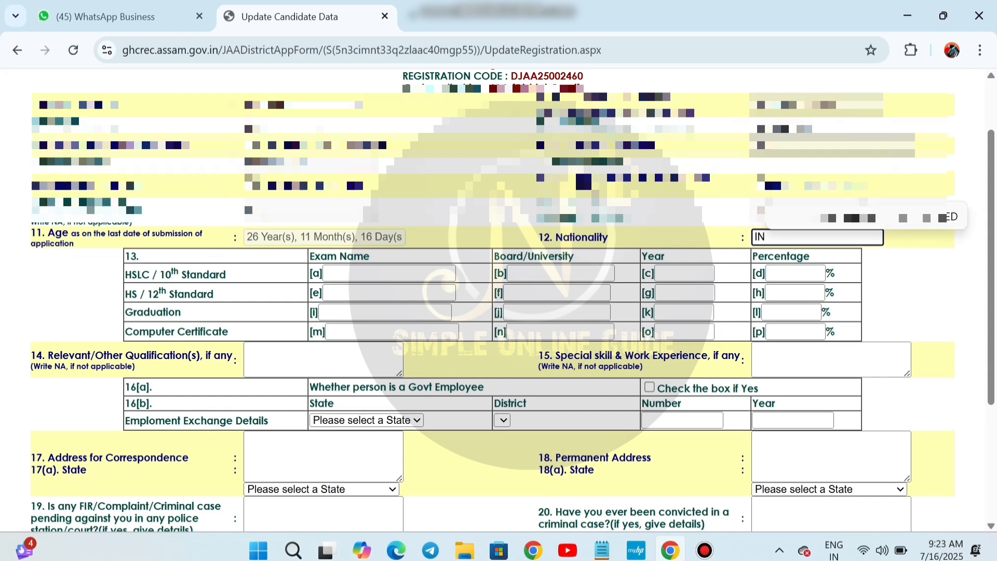
text(DIA)
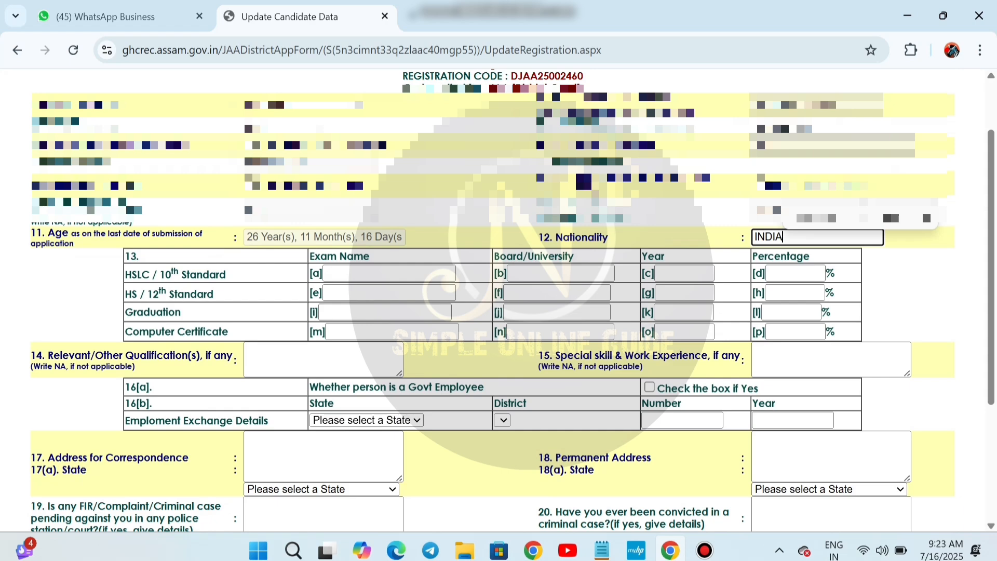
text(N)
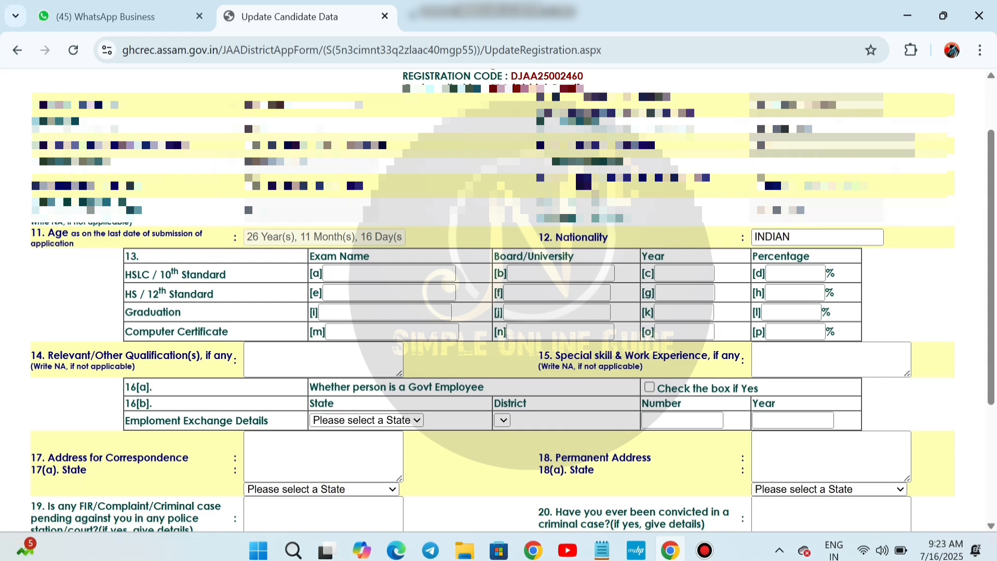
Scroll down to the education qualifications table and place the cursor in the HSLC exam name
drag(409, 274, 443, 259)
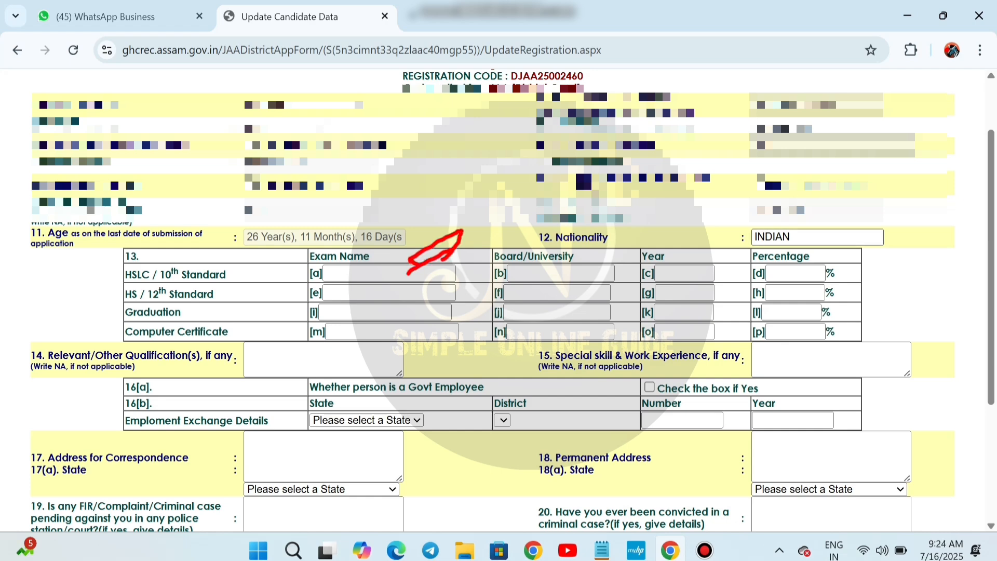
mouse_move(537, 271)
mouse_down()
mouse_move(589, 234)
mouse_move(538, 282)
mouse_up()
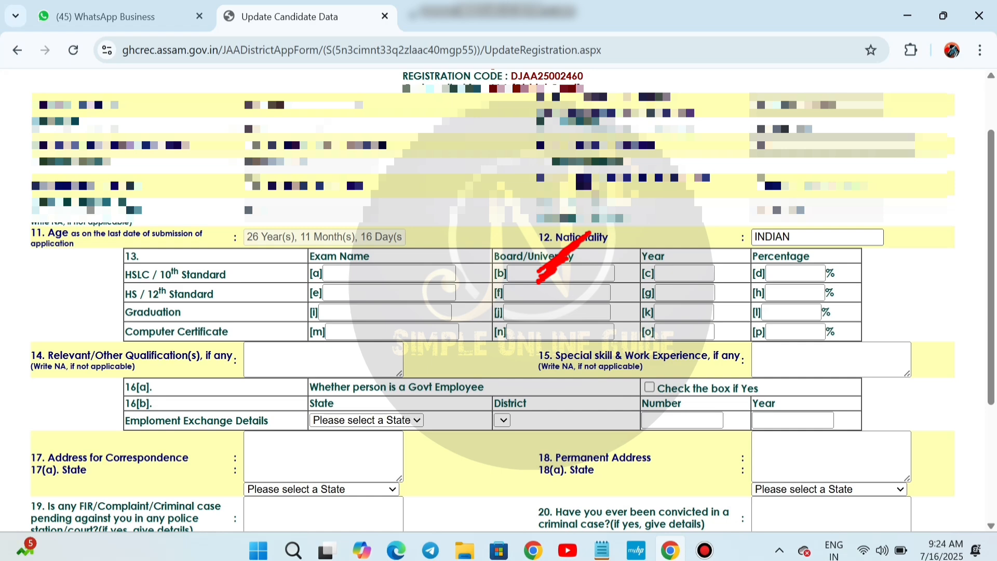
drag(674, 276, 732, 244)
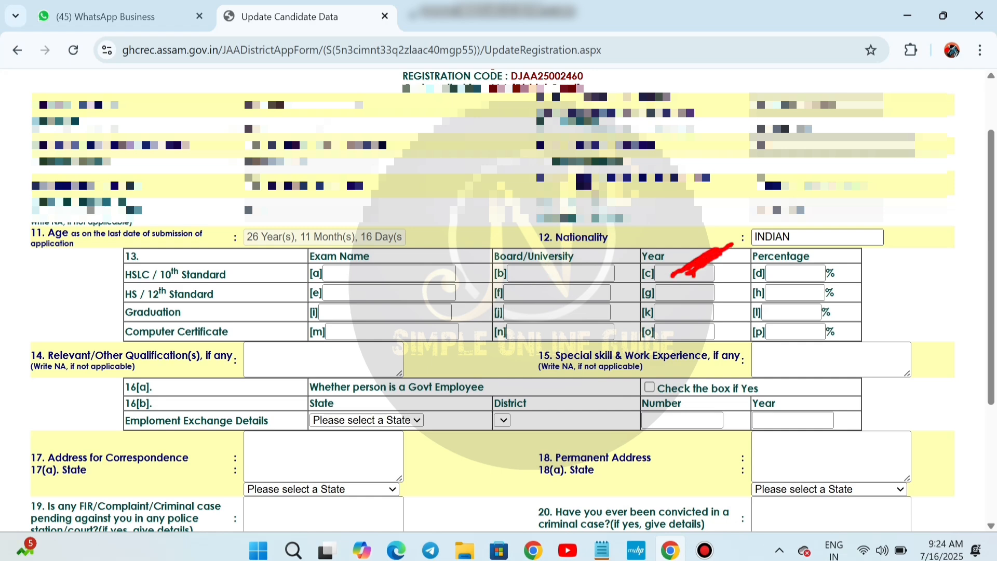
mouse_move(814, 259)
mouse_down()
mouse_move(821, 274)
mouse_move(798, 277)
mouse_up()
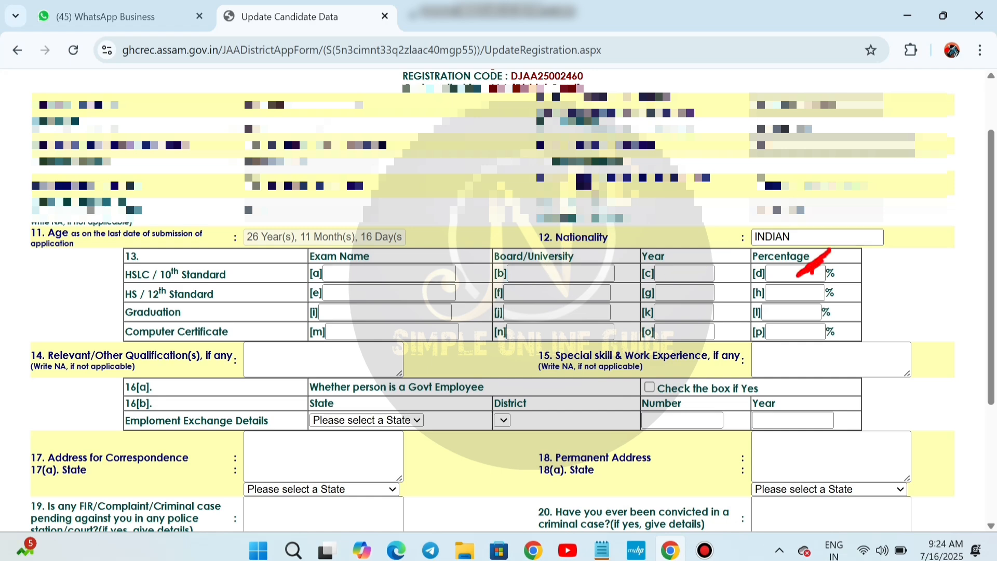
scroll(494, 300, down, 1)
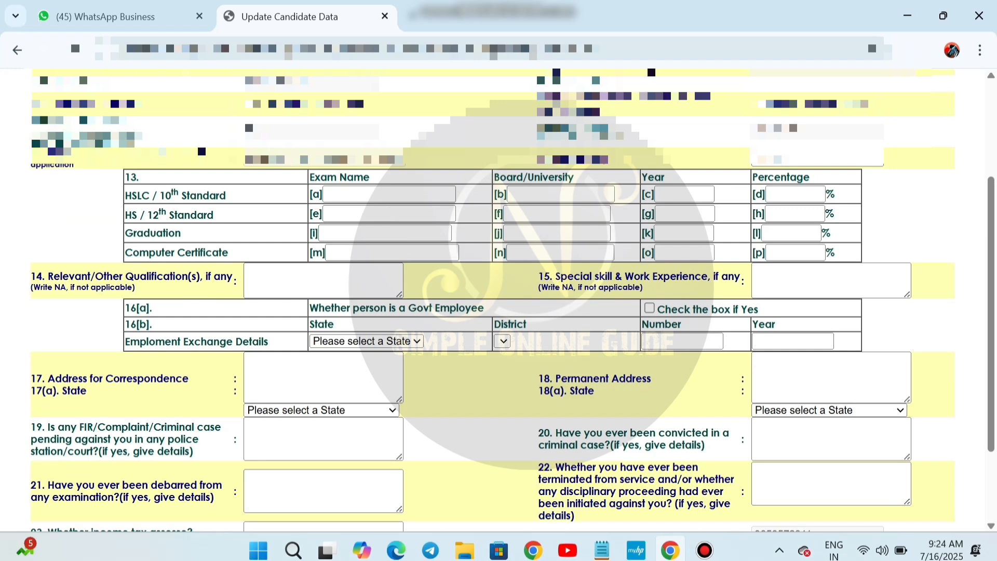
mouse_move(388, 209)
mouse_down()
mouse_move(440, 193)
mouse_move(384, 218)
mouse_up()
click(388, 194)
mouse_move(569, 216)
mouse_down()
mouse_move(552, 217)
mouse_move(576, 200)
mouse_up()
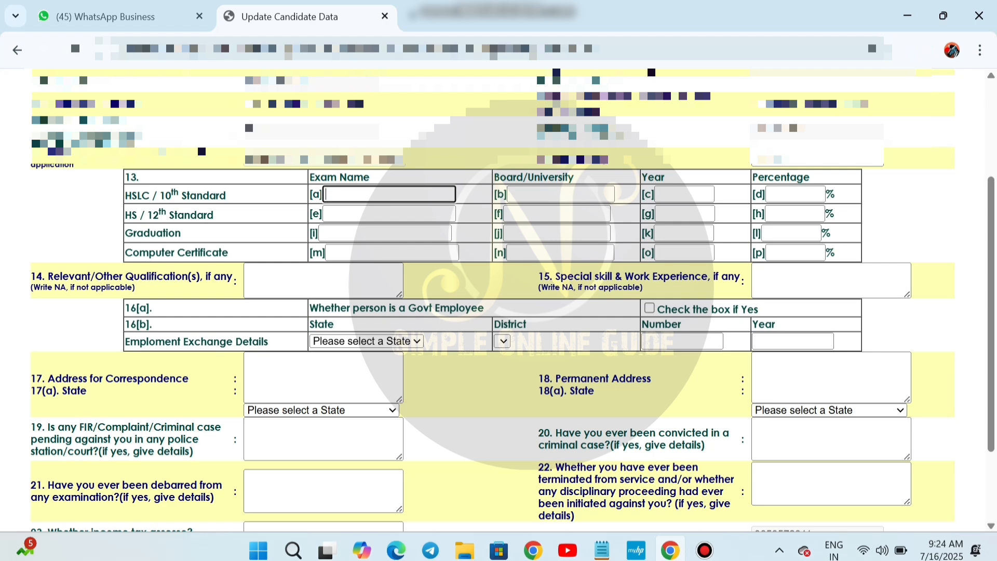
drag(689, 218, 668, 217)
drag(786, 218, 796, 212)
Enter HSLC as the exam name and SEBA as its board
text(H)
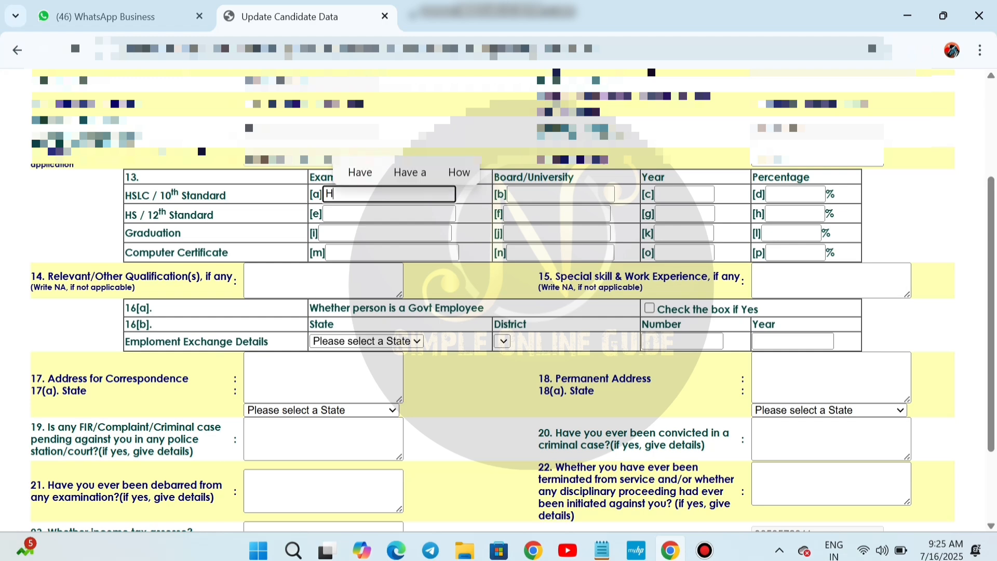
text(SLC)
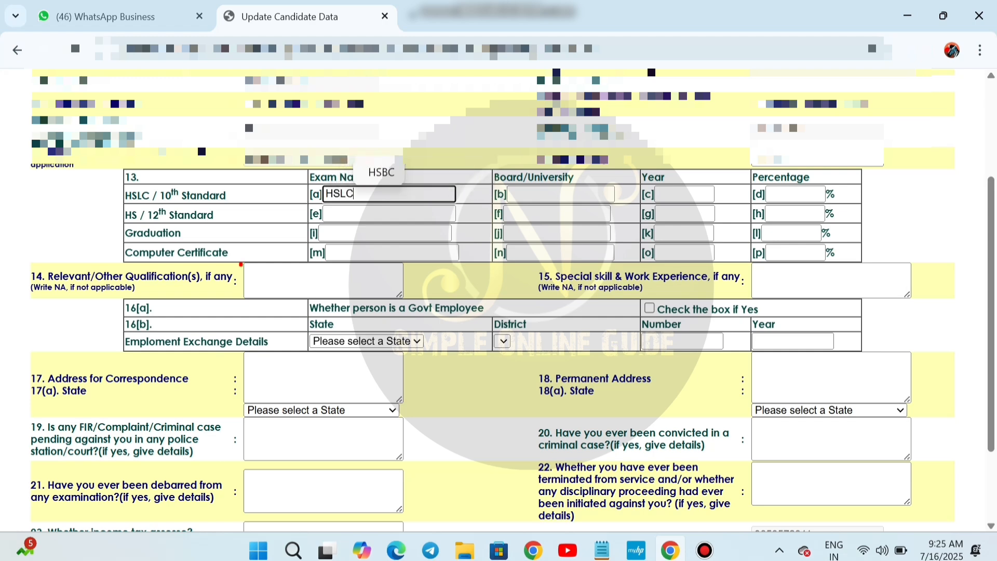
click(388, 213)
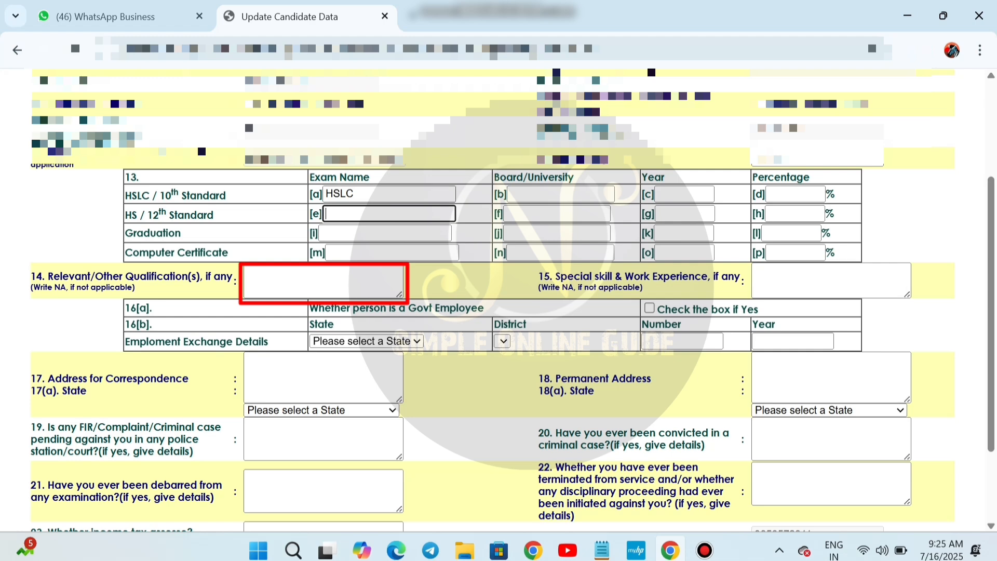
click(561, 194)
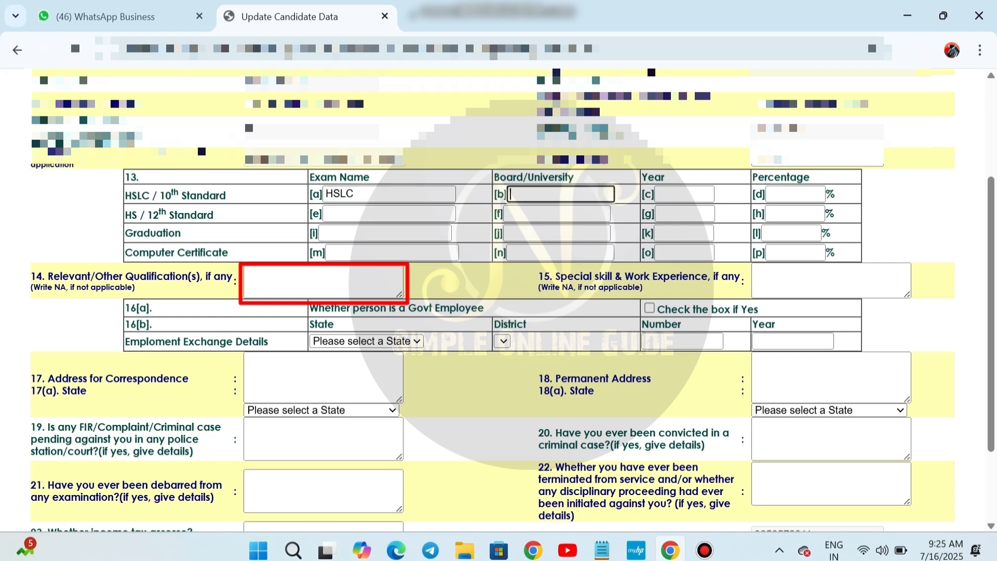
text(BEV)
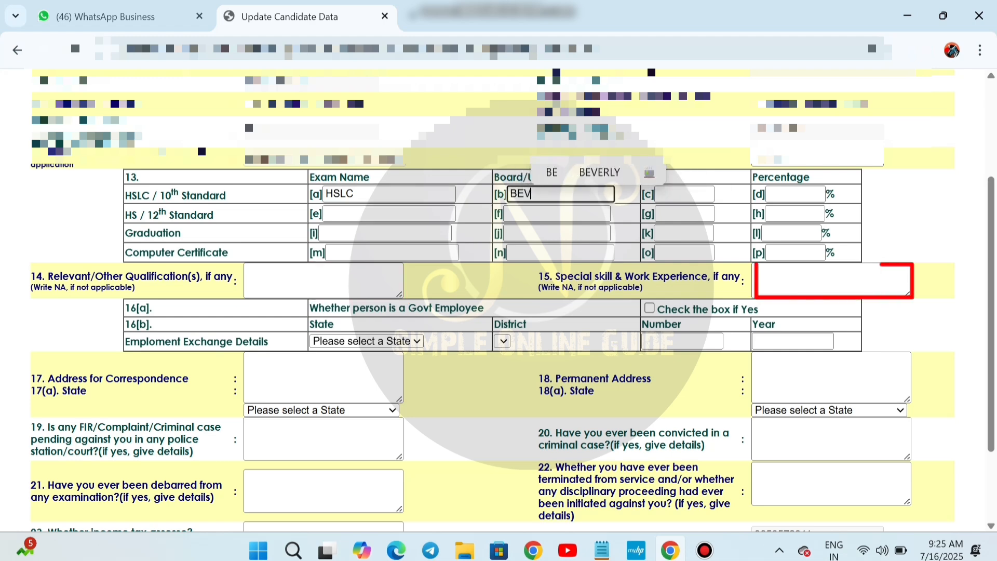
text(A)
key(BackSpace)
key(BackSpace)
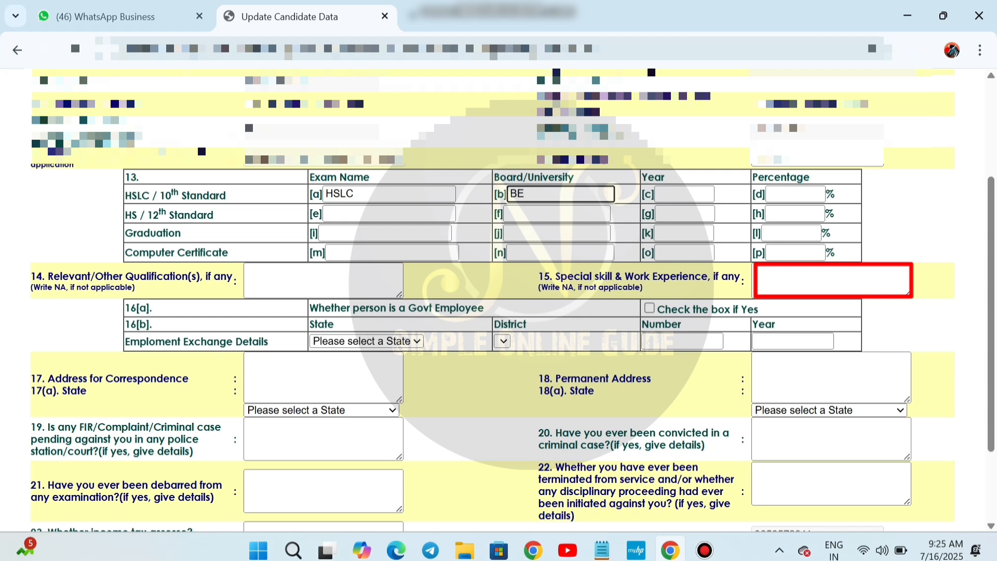
text(BA)
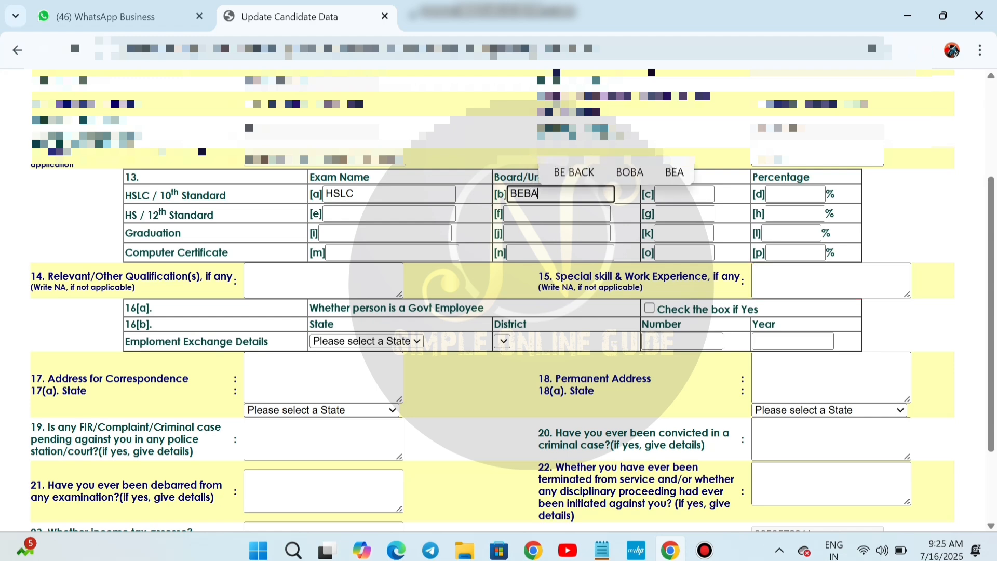
key(BackSpace)
key(BackSpace)
key(BackSpace)
key(BackSpace)
text(S)
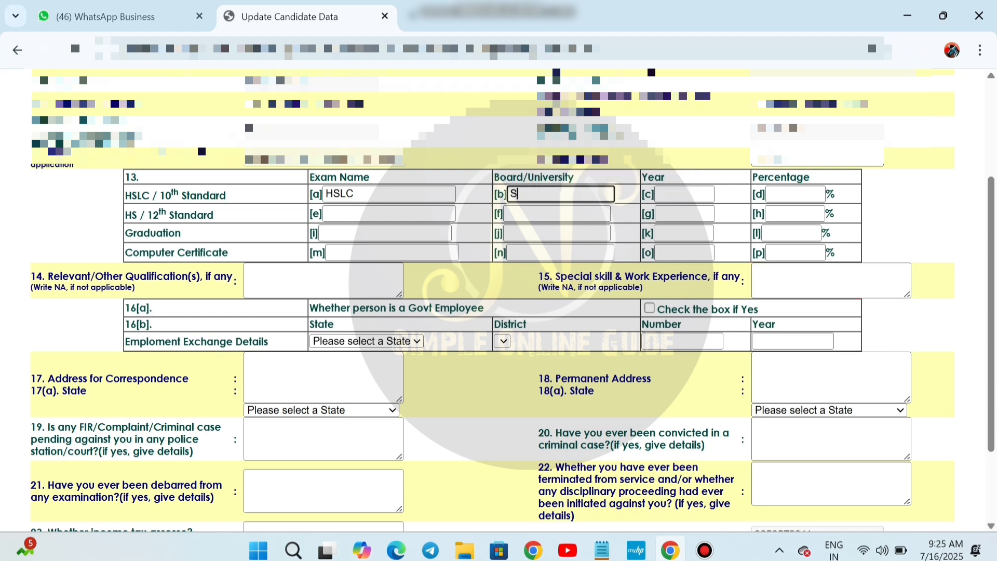
text(EBA)
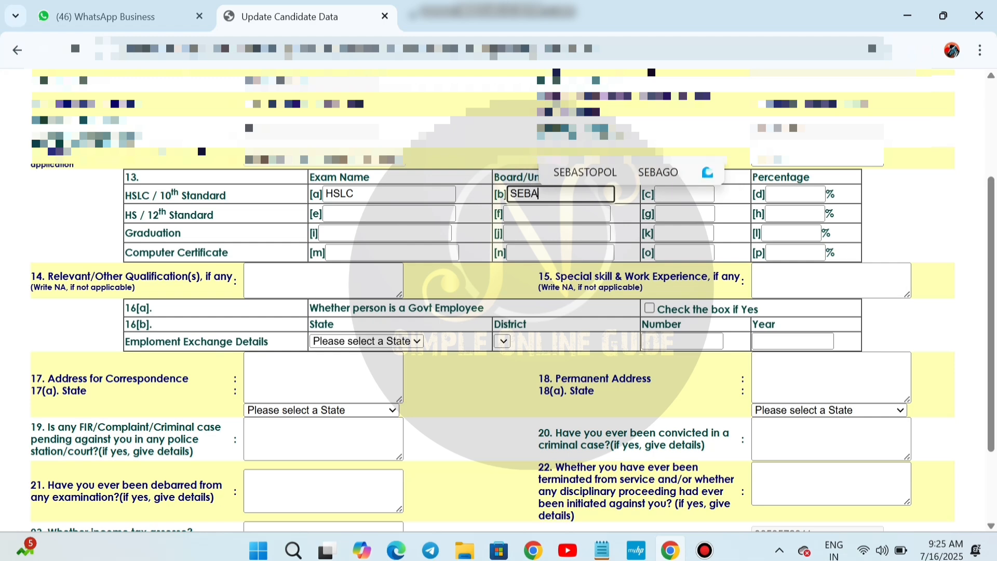
click(550, 213)
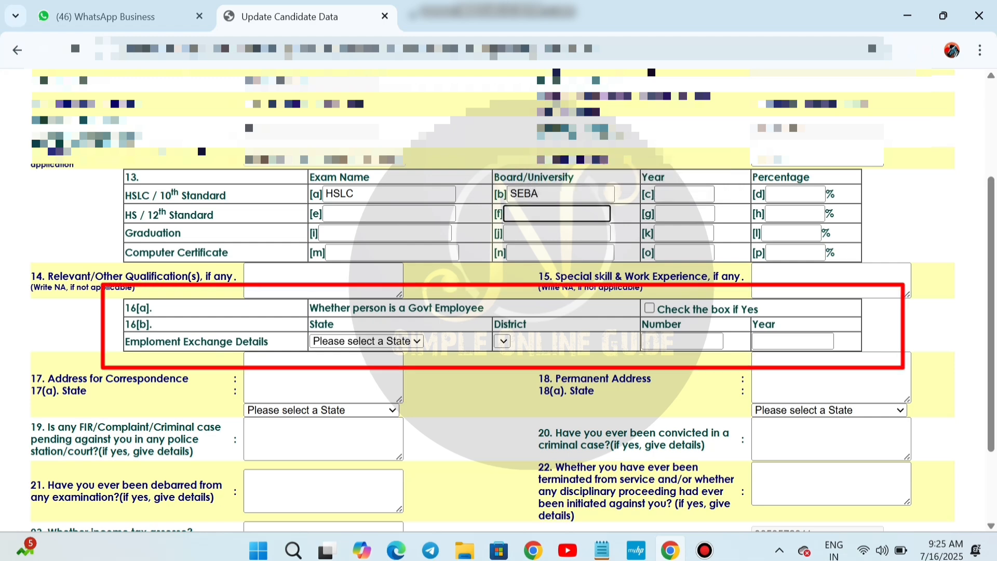
Give the HSLC row passing year 2015 and percentage 51, then begin the HS row
click(685, 194)
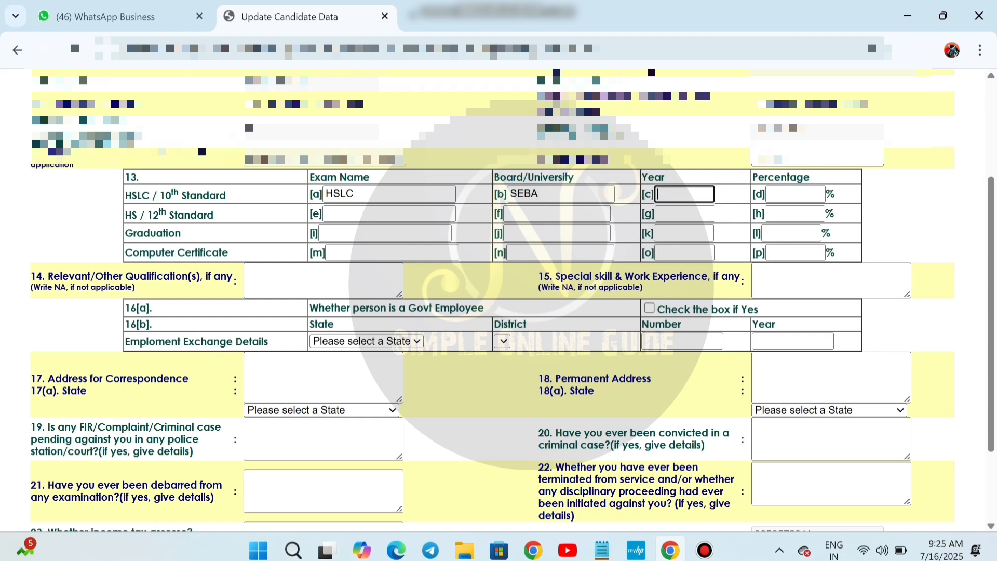
text(2041)
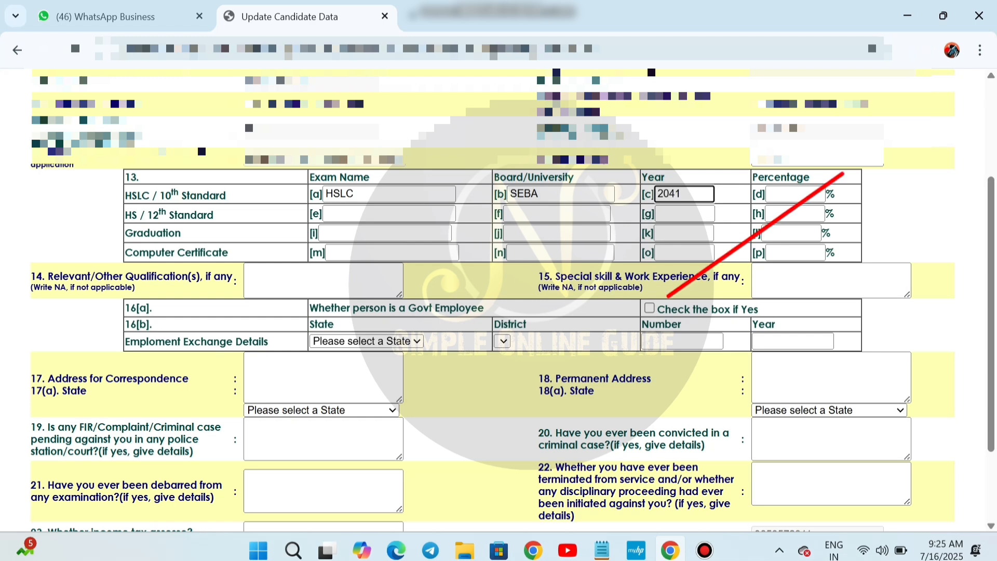
key(BackSpace)
key(BackSpace)
text(14)
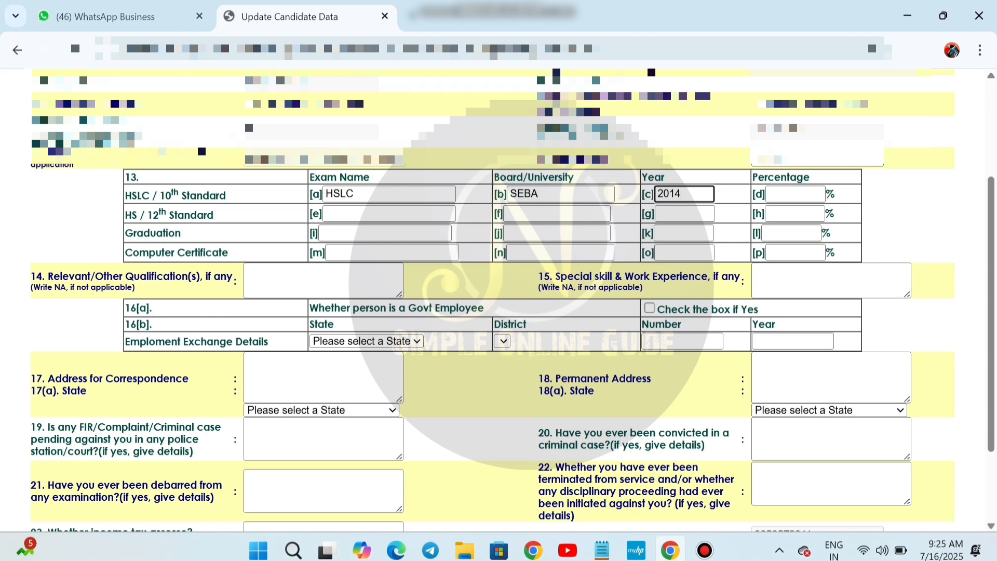
key(BackSpace)
text(5)
key(Tab)
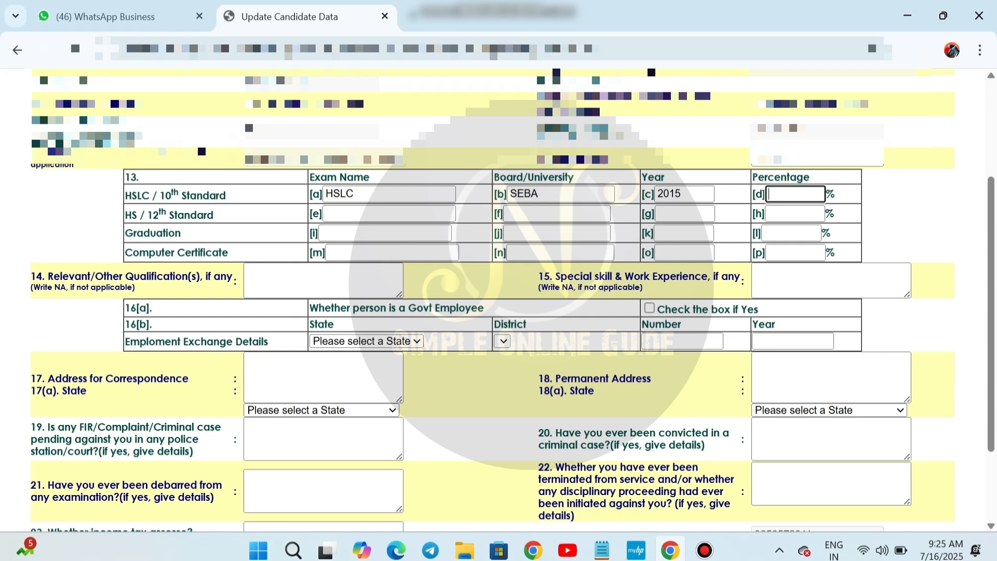
text(51)
key(Tab)
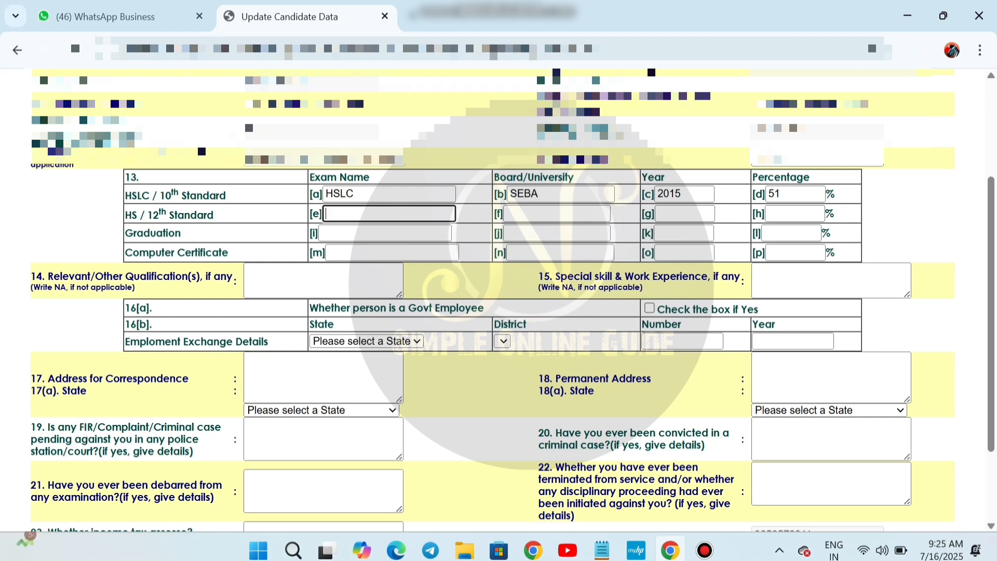
text(ARTS)
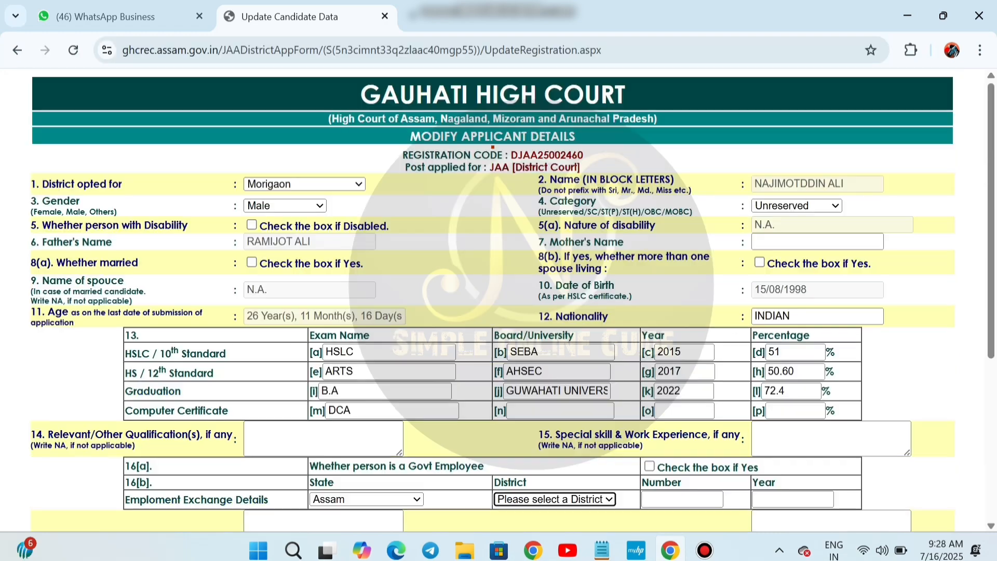
scroll(498, 301, down, 5)
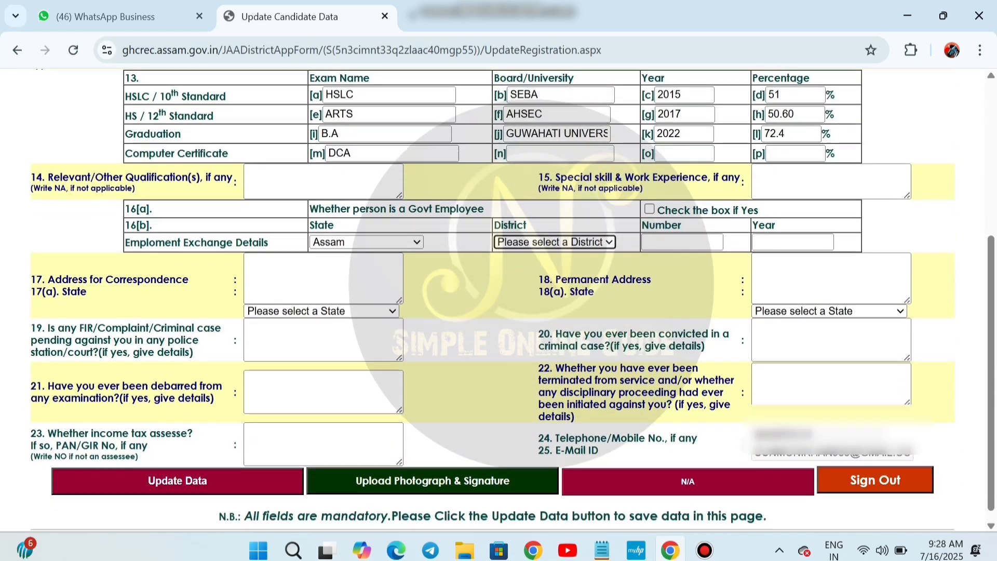
Choose Morigaon as the Employment Exchange district and move to the exchange number
click(555, 232)
scroll(549, 335, down, 5)
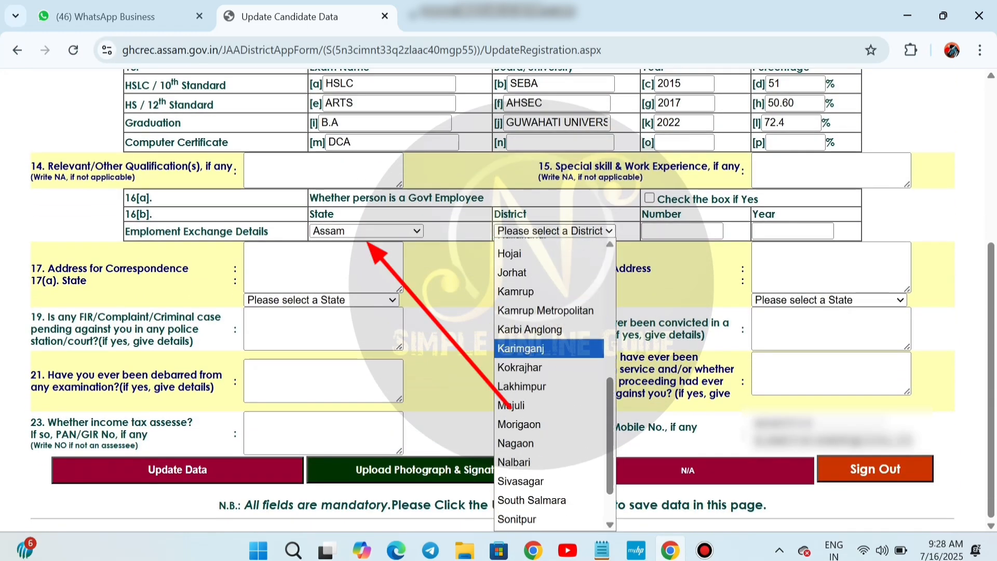
click(519, 424)
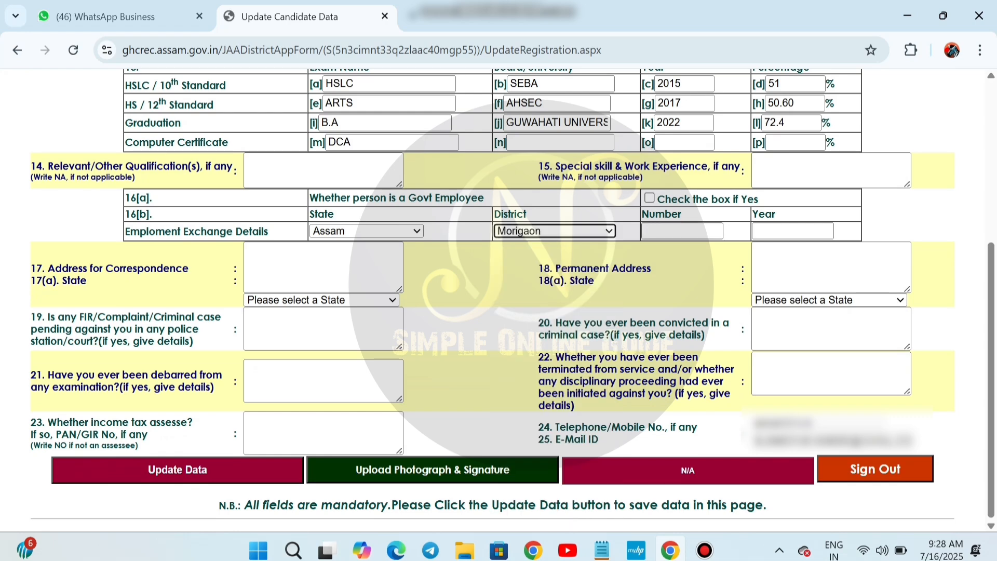
click(681, 231)
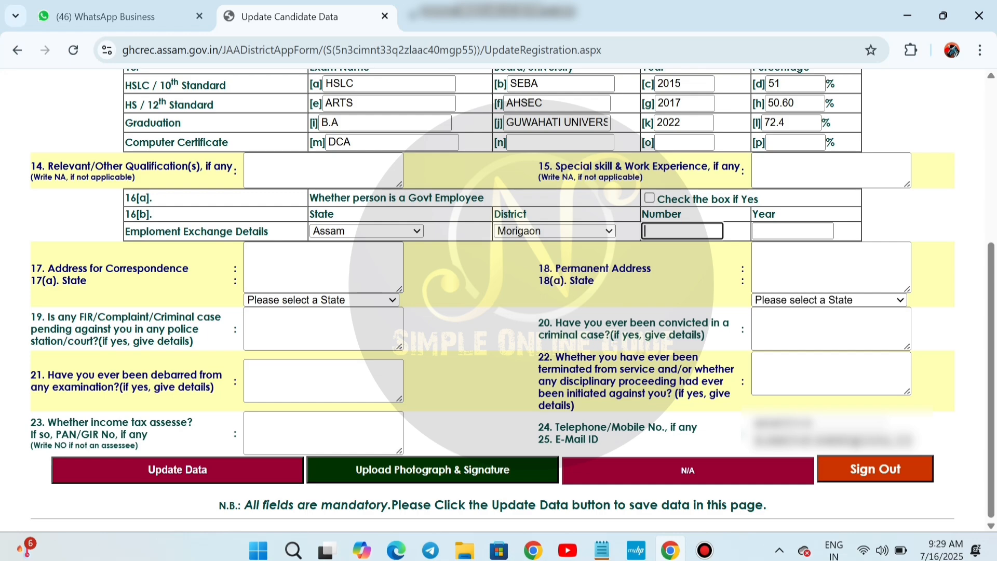
Reset the exchange state selection and recheck the district list keeping Morigaon
click(366, 231)
click(362, 247)
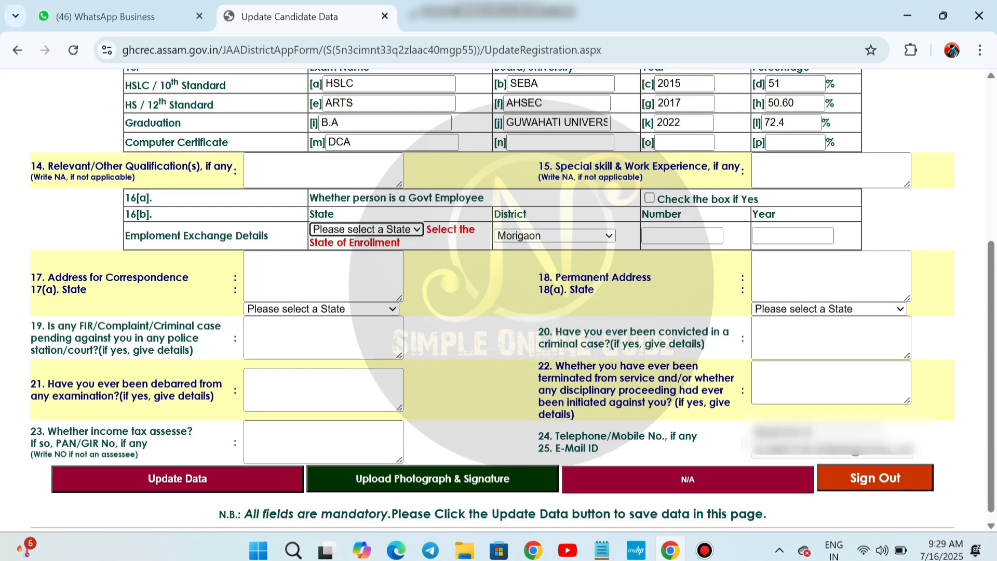
scroll(492, 299, down, 4)
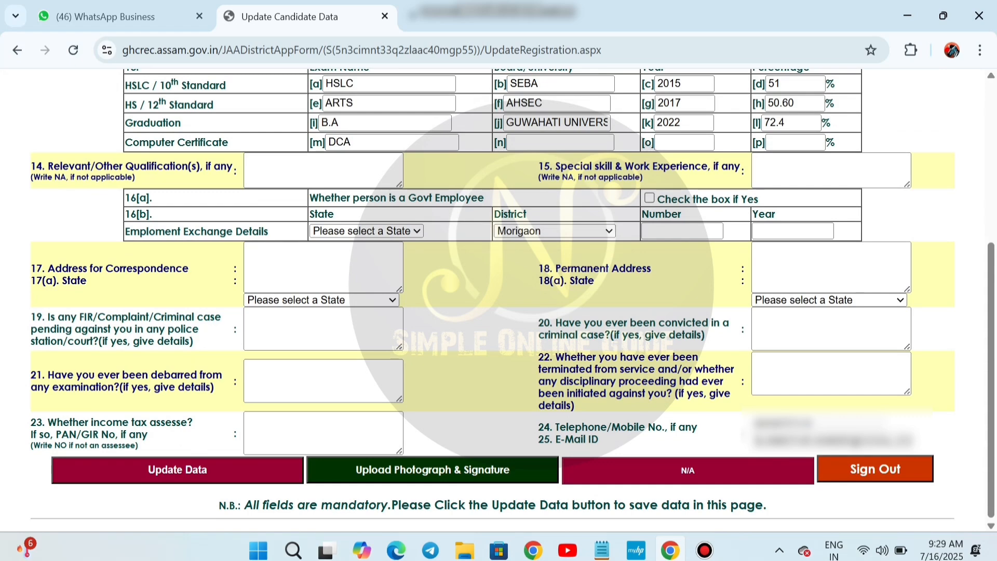
click(555, 231)
scroll(552, 248, up, 4)
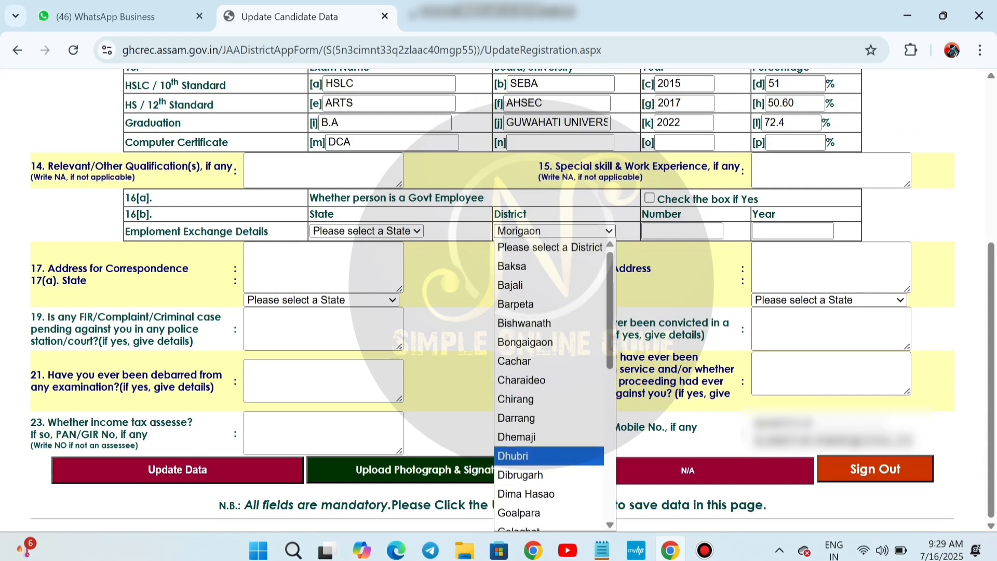
click(549, 247)
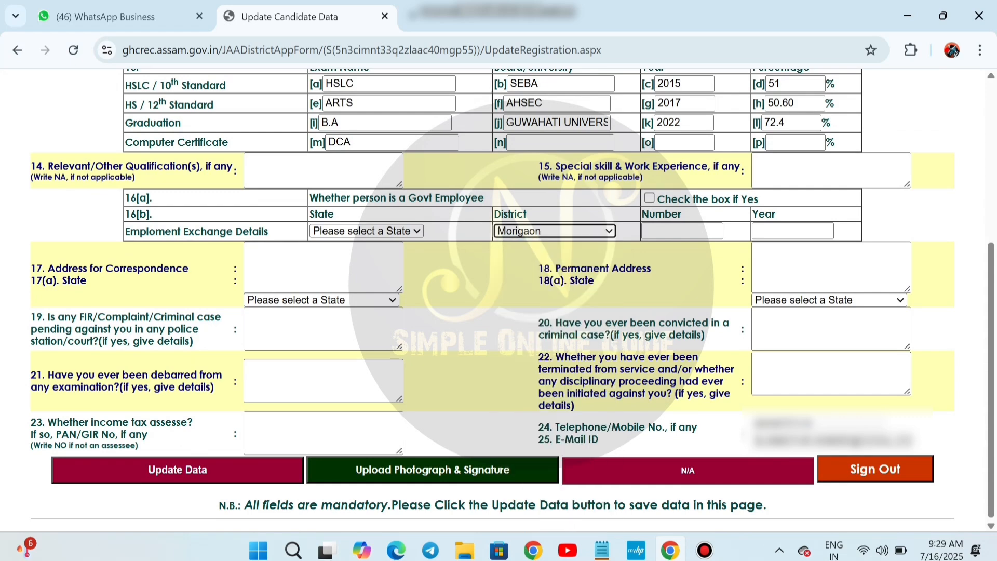
click(555, 231)
scroll(545, 430, up, 3)
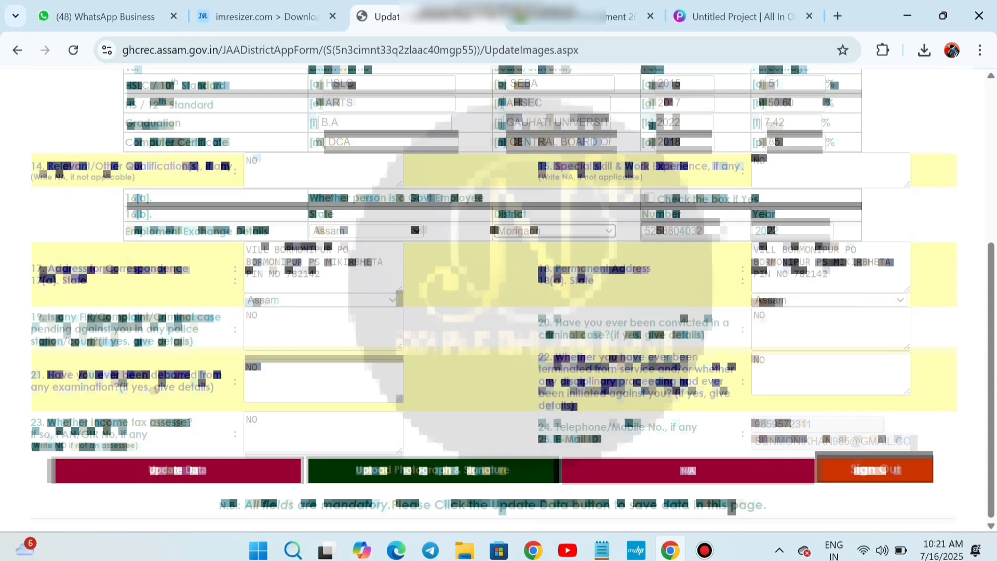
Scroll through the completed application form to review the entries
scroll(498, 299, up, 5)
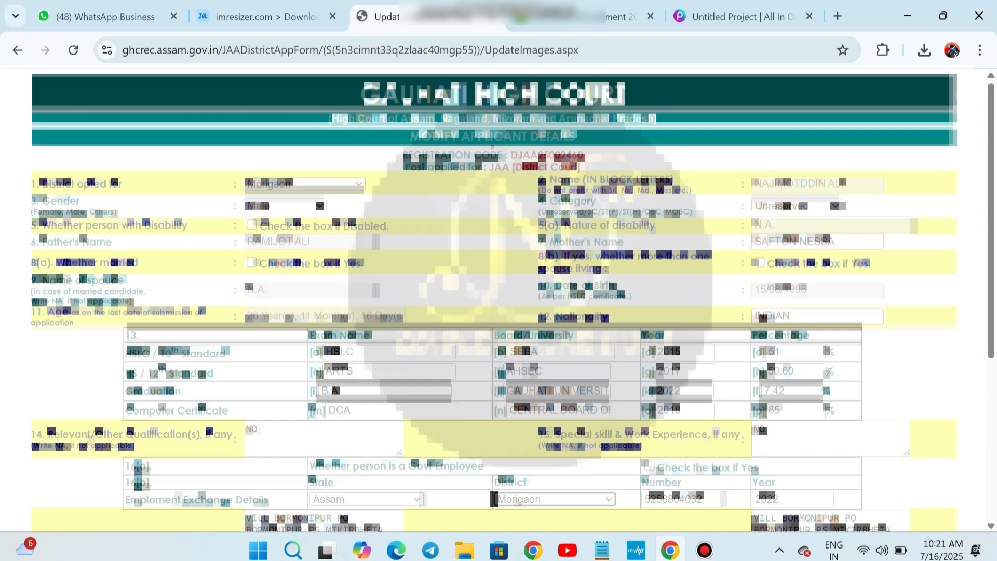
scroll(498, 299, down, 2)
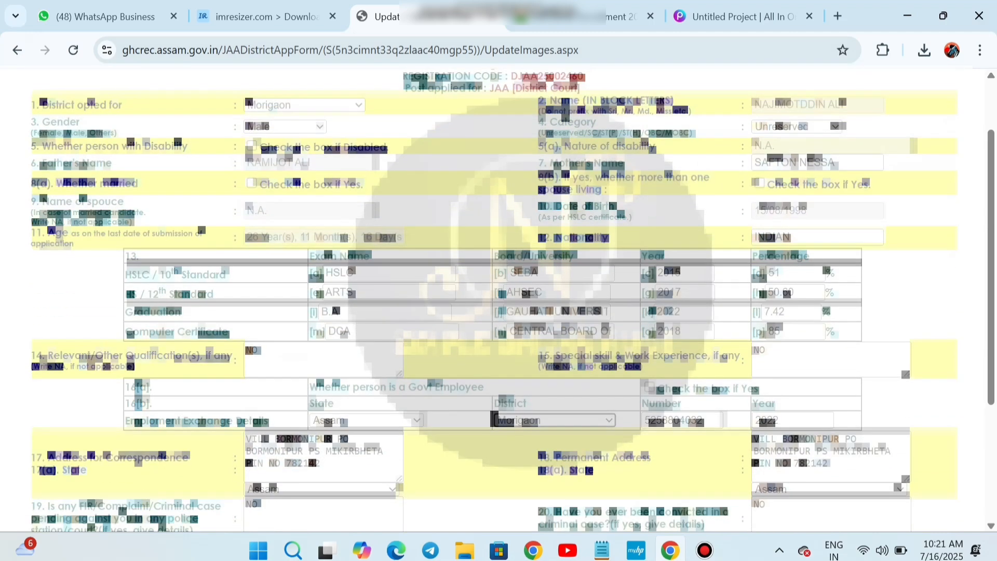
scroll(498, 299, down, 4)
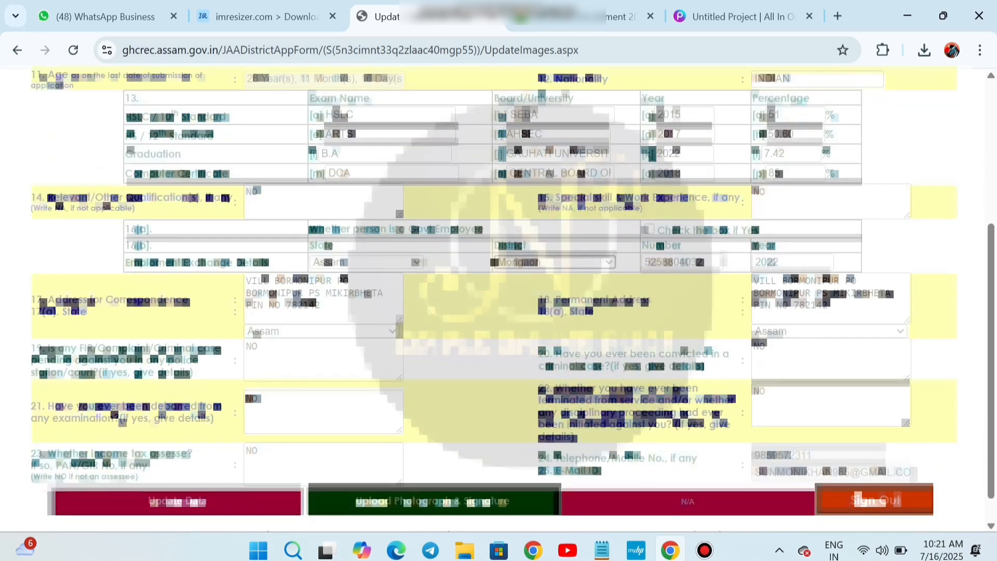
scroll(498, 298, down, 1)
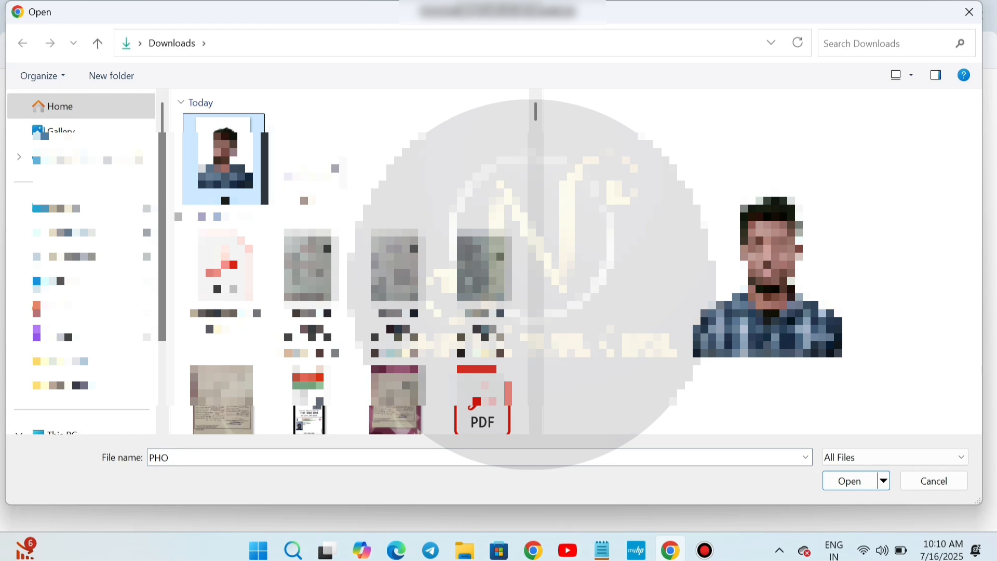
Upload the candidate's photograph file and then the signature image
double_click(225, 160)
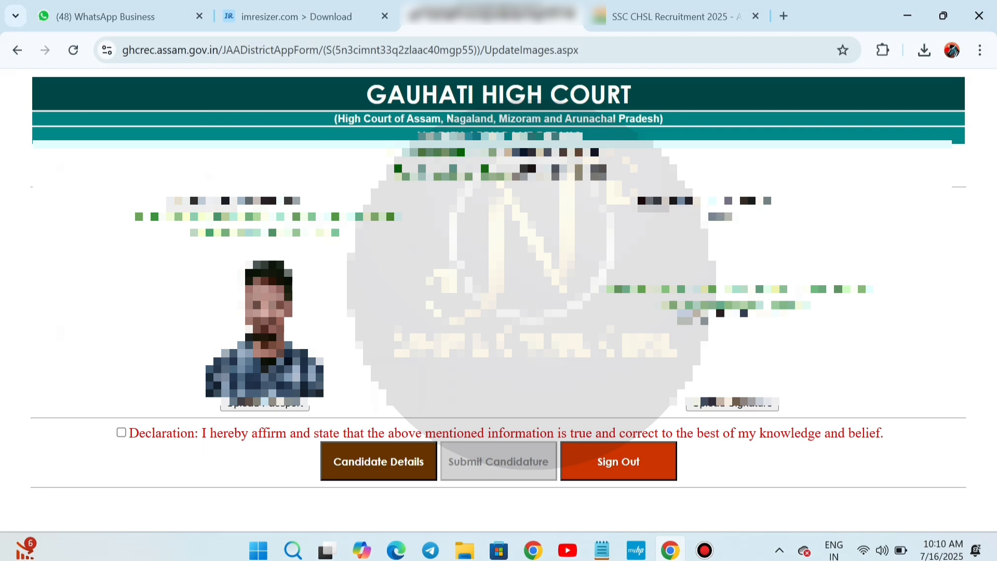
click(677, 205)
double_click(311, 167)
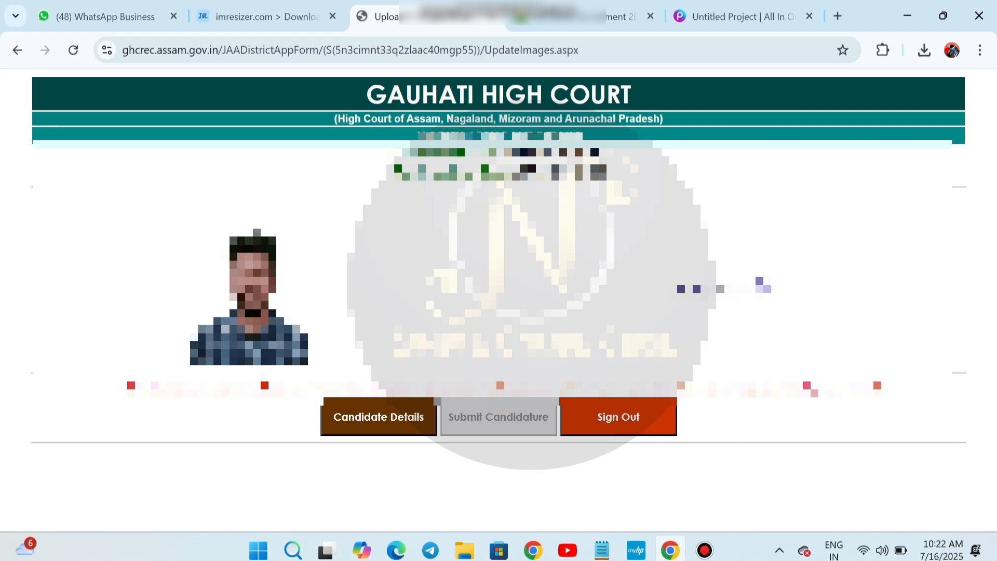
Accept the declaration and confirm submitting the candidature, reaching the 500.00 fee page
click(124, 386)
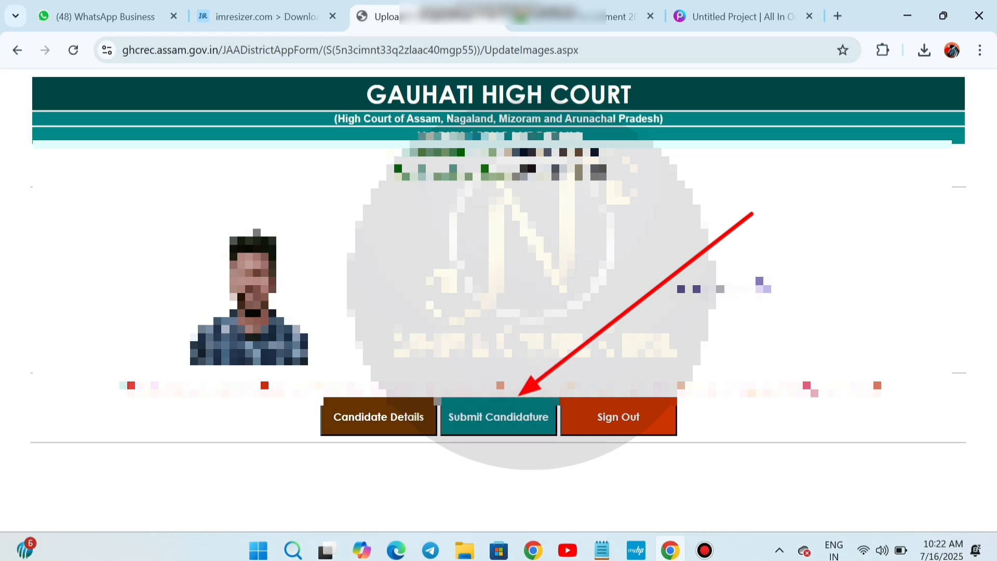
click(499, 417)
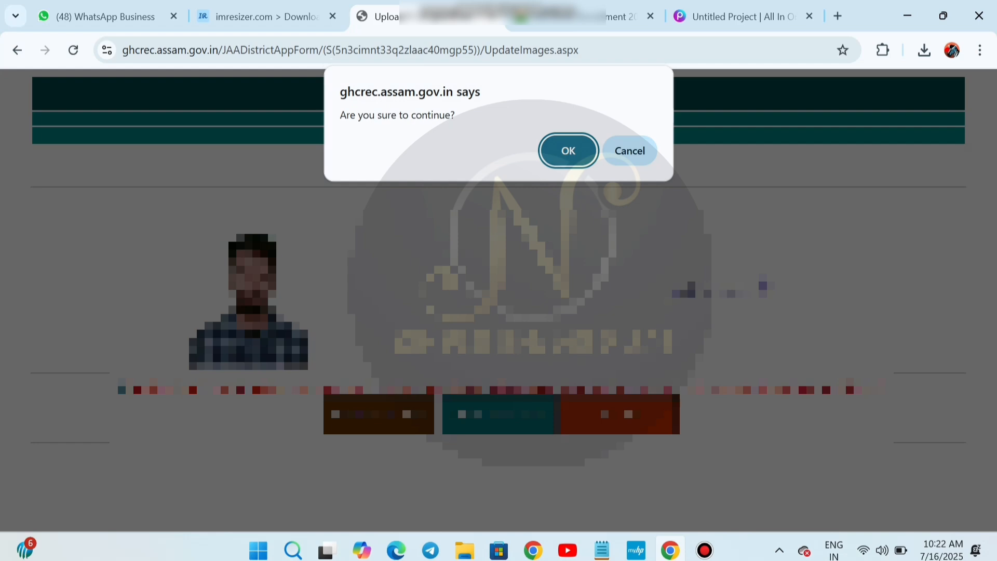
click(569, 151)
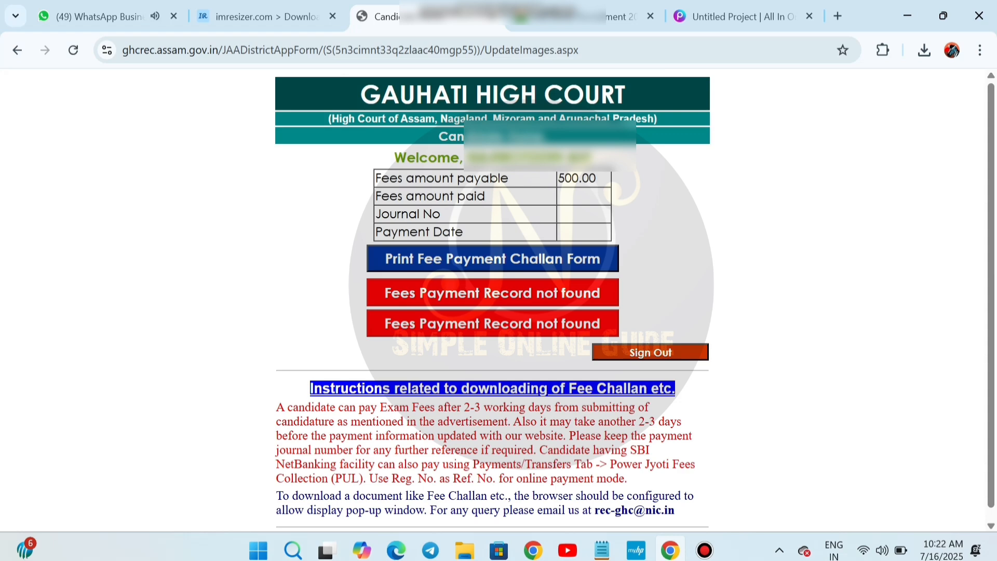
Request the Fee Payment Challan Form three times; Chrome blocks its pop-up each time
click(492, 259)
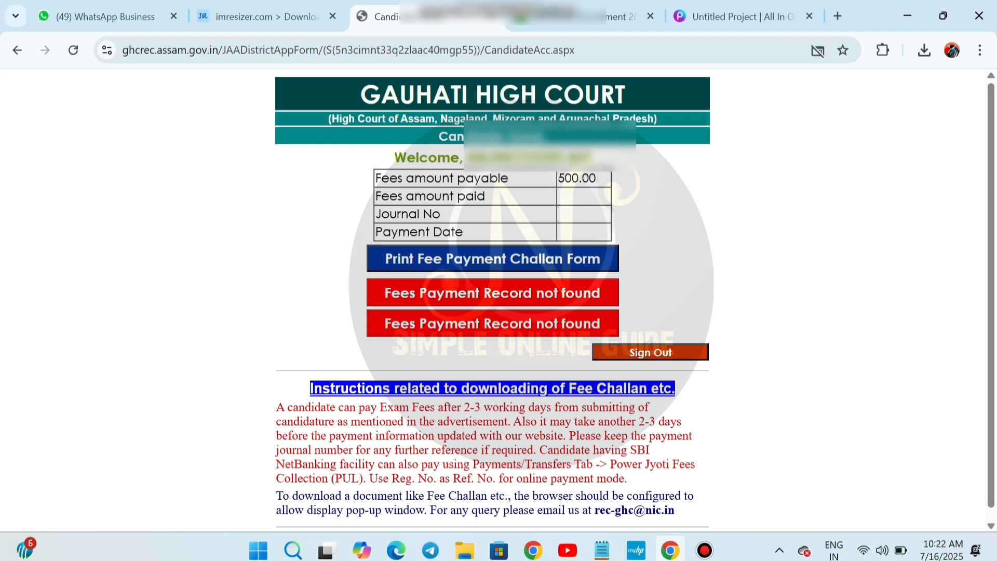
click(493, 258)
scroll(493, 298, down, 1)
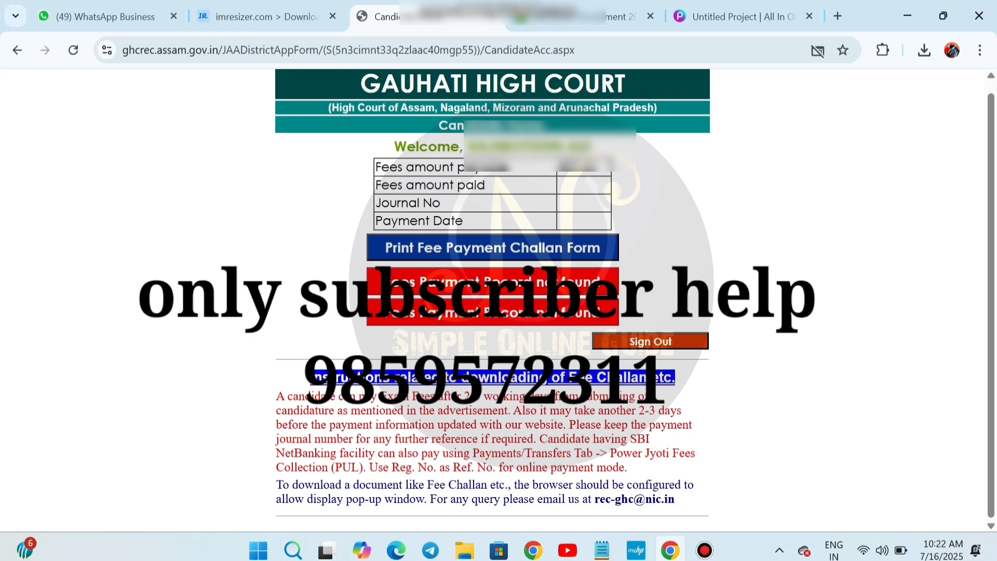
click(492, 248)
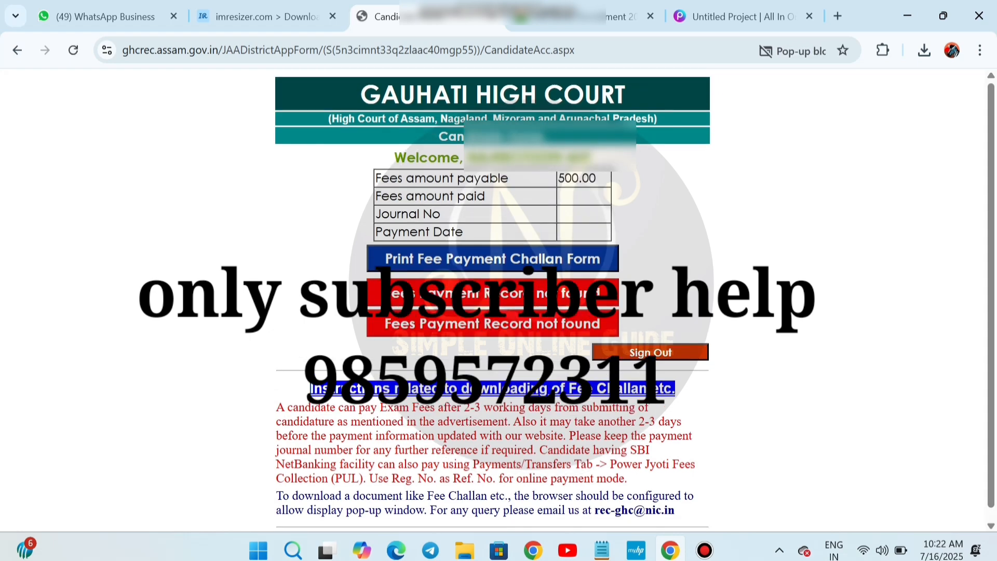